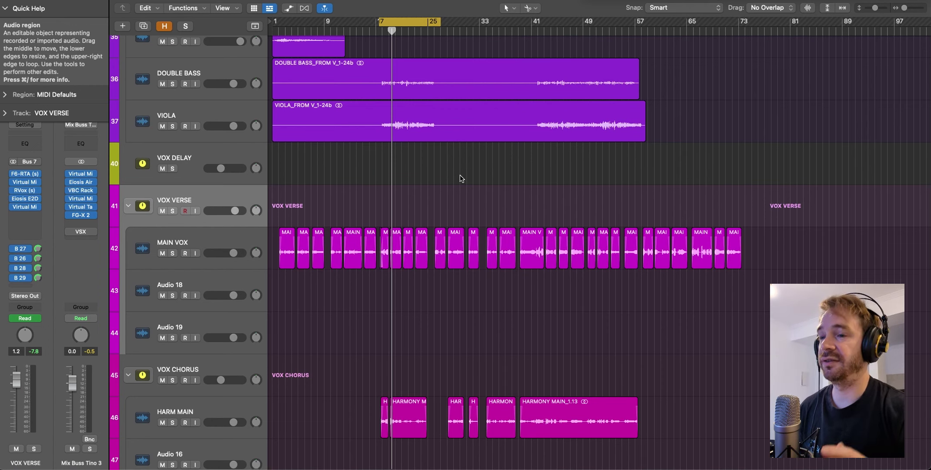
Play the cycled section of the full mix with the vocal processing active
key(space)
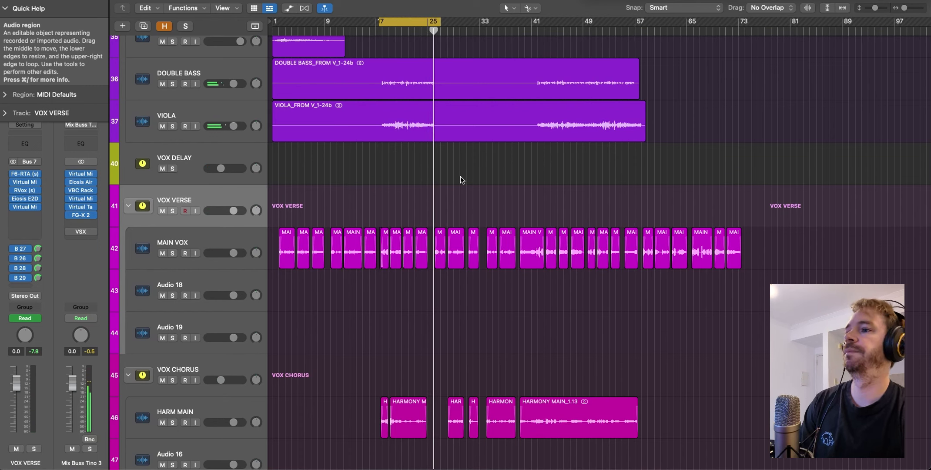
key(space)
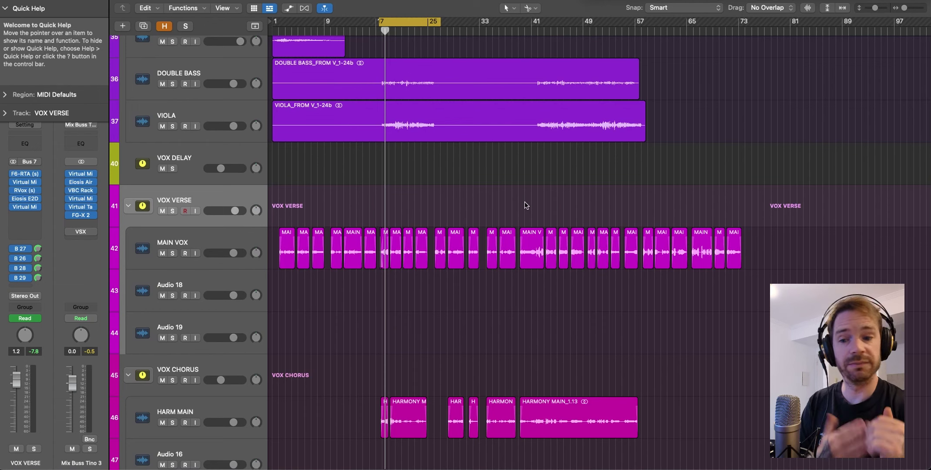
Solo the VOX VERSE track and play it with all its insert effects and sends bypassed
key(s)
scroll(435, 212, down, 2)
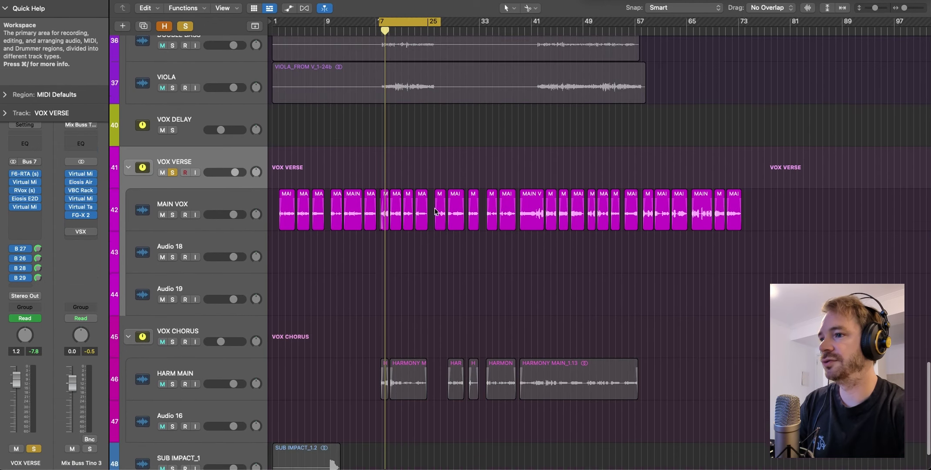
scroll(435, 212, down, 1)
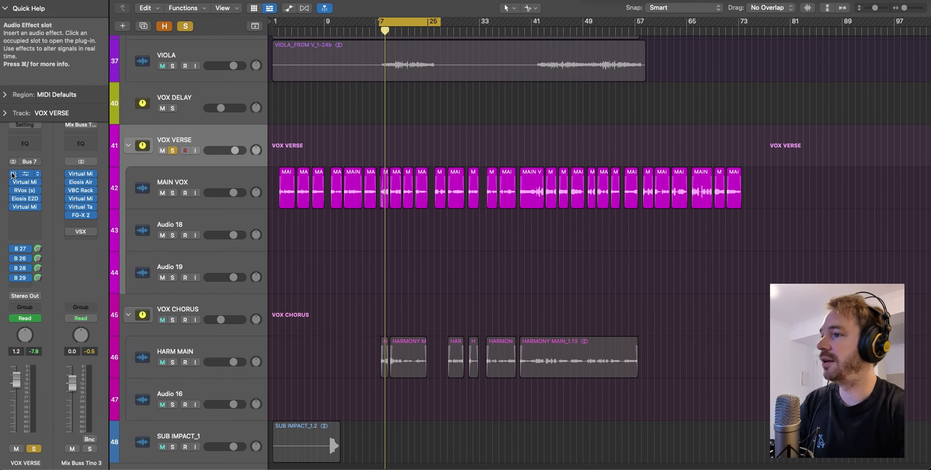
drag(14, 181, 13, 207)
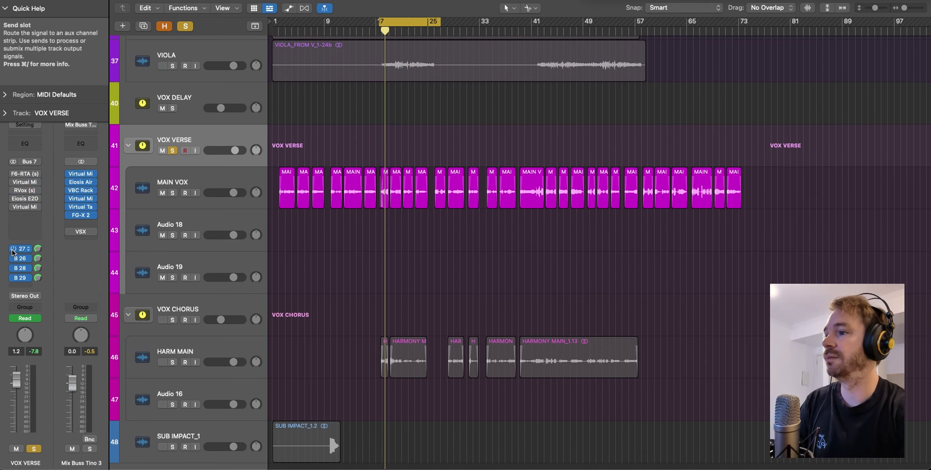
drag(13, 248, 13, 277)
key(space)
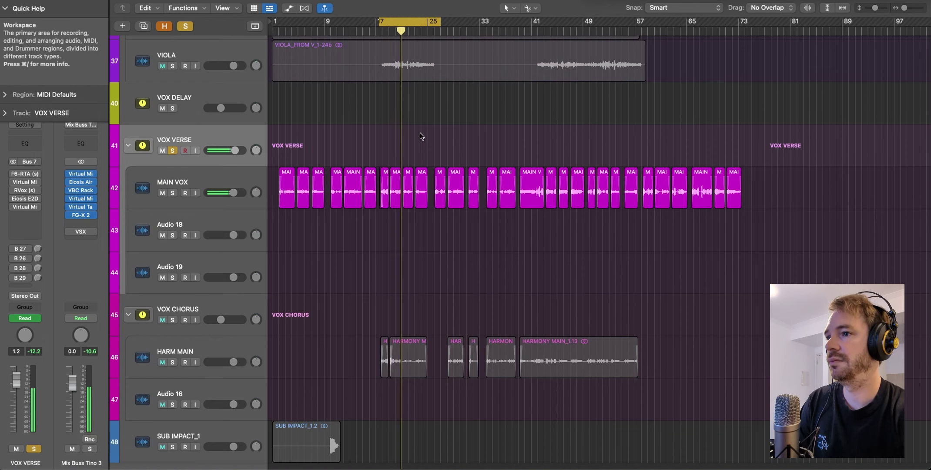
Open the F6-RTA equalizer on VOX VERSE and move its window clear of the channel strip
click(24, 175)
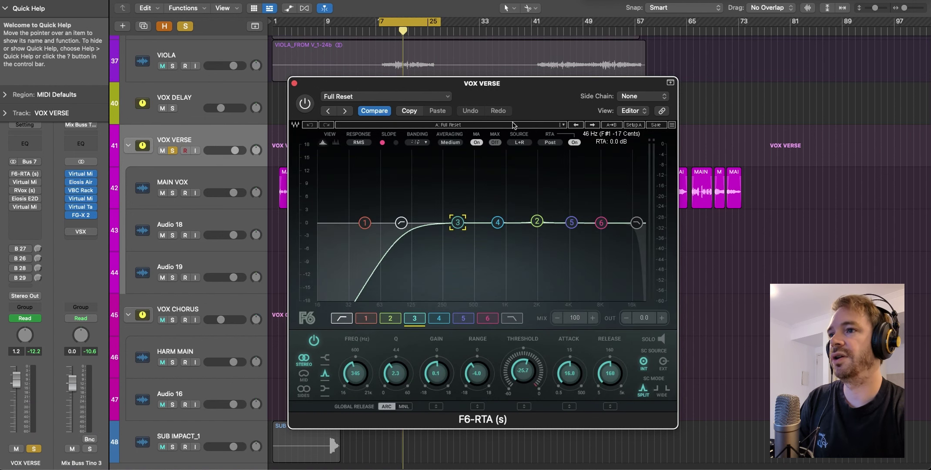
drag(497, 86, 606, 90)
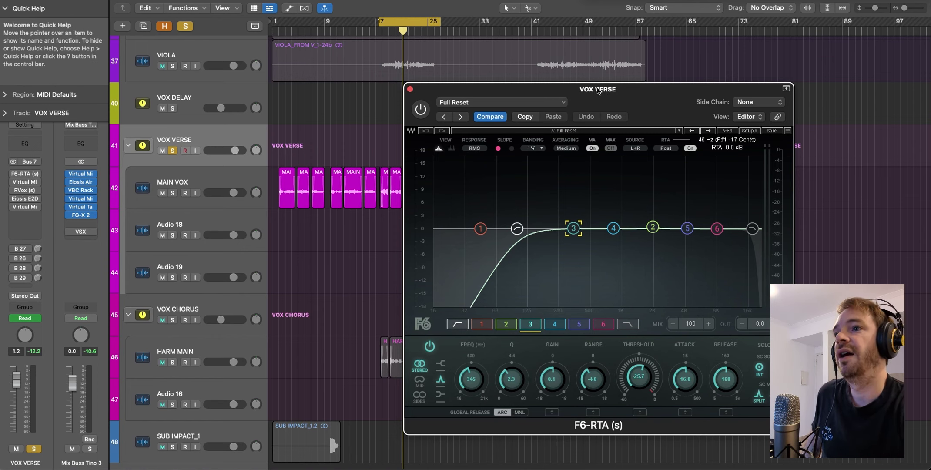
drag(598, 90, 505, 55)
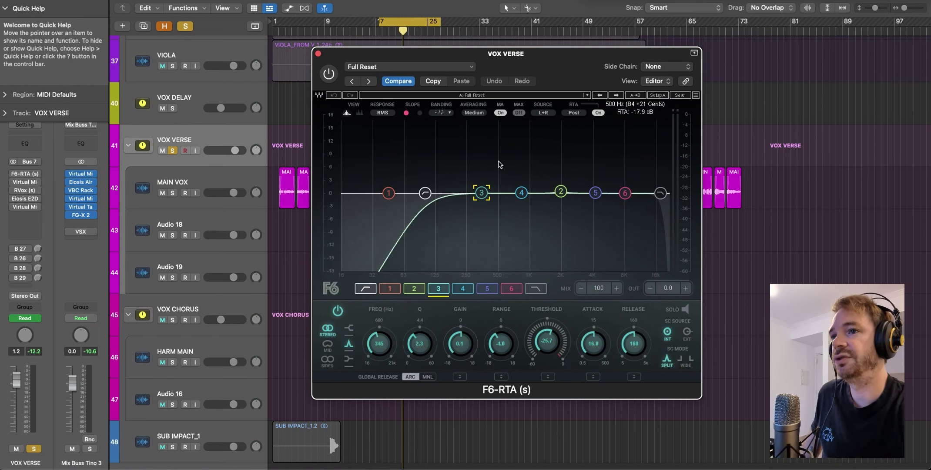
Examine the F6-RTA settings of the high-pass filter and bands 3, 4, 2 and 5
drag(498, 164, 609, 234)
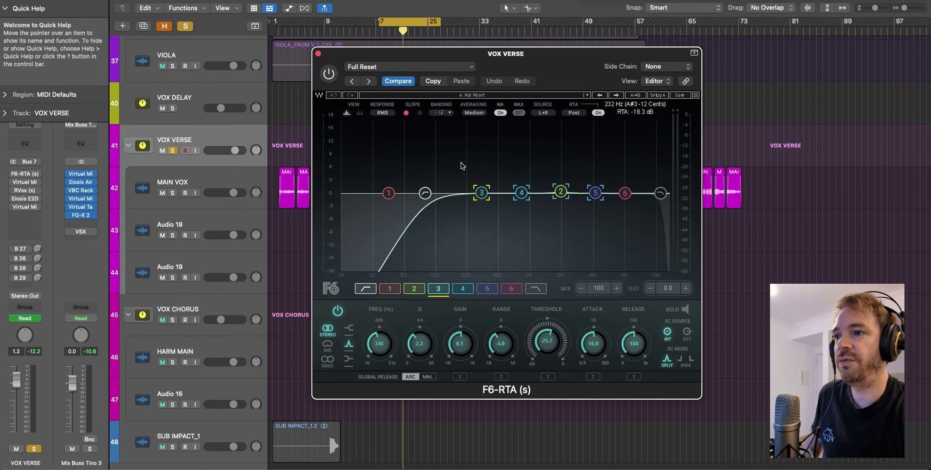
drag(416, 167, 606, 238)
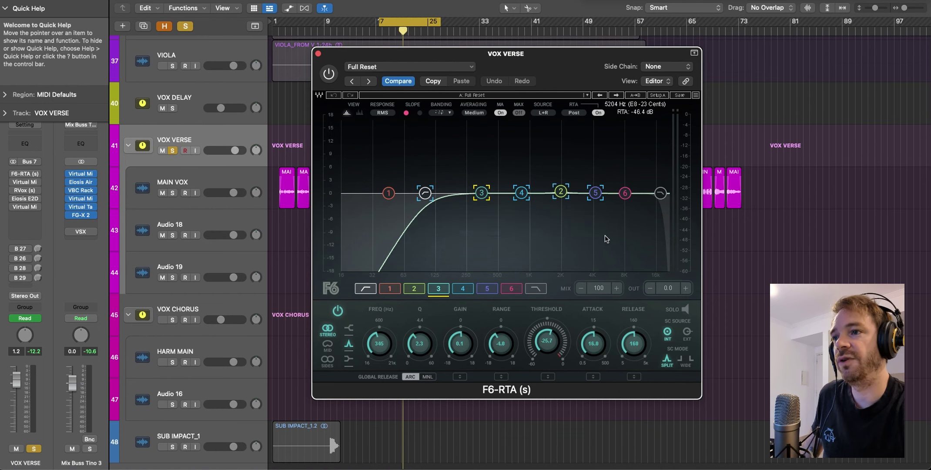
click(424, 193)
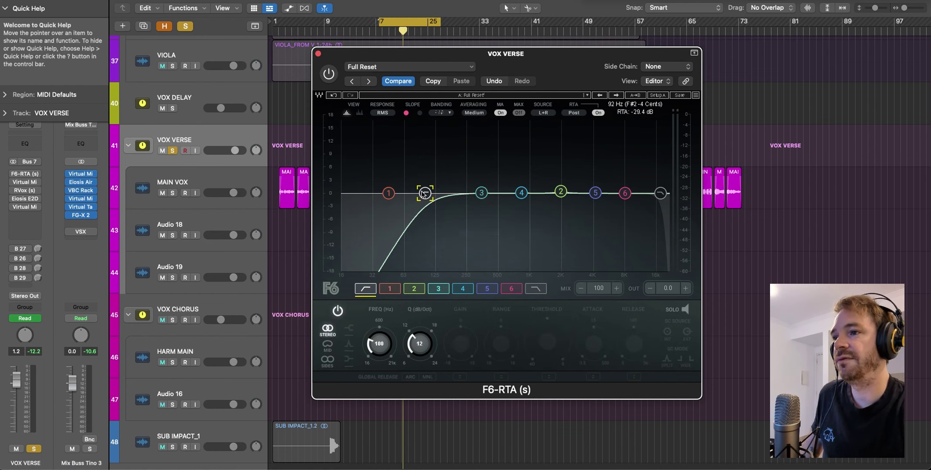
click(481, 193)
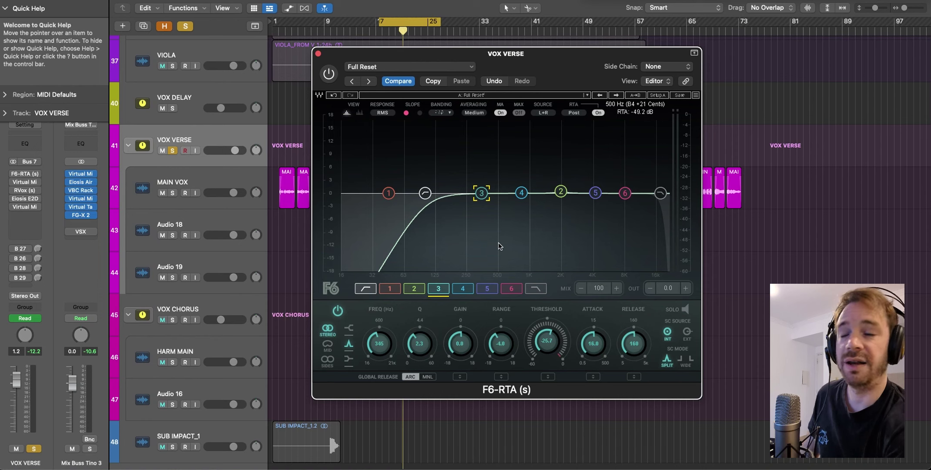
click(522, 193)
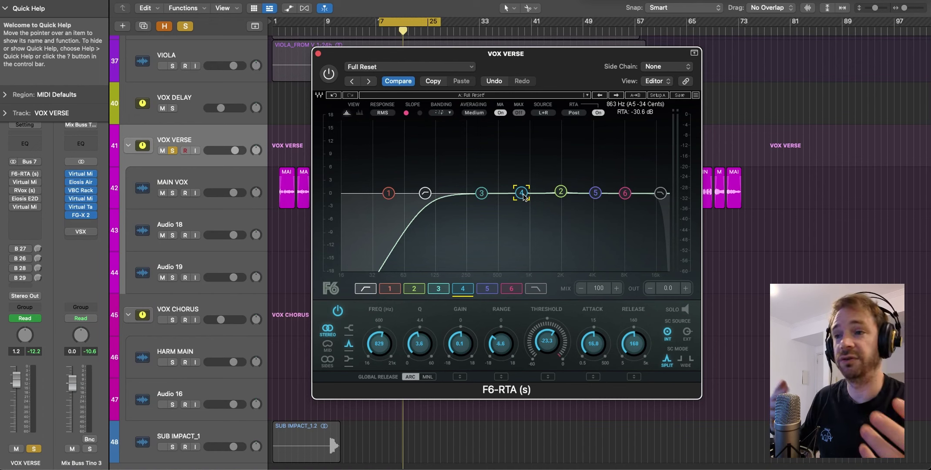
click(561, 194)
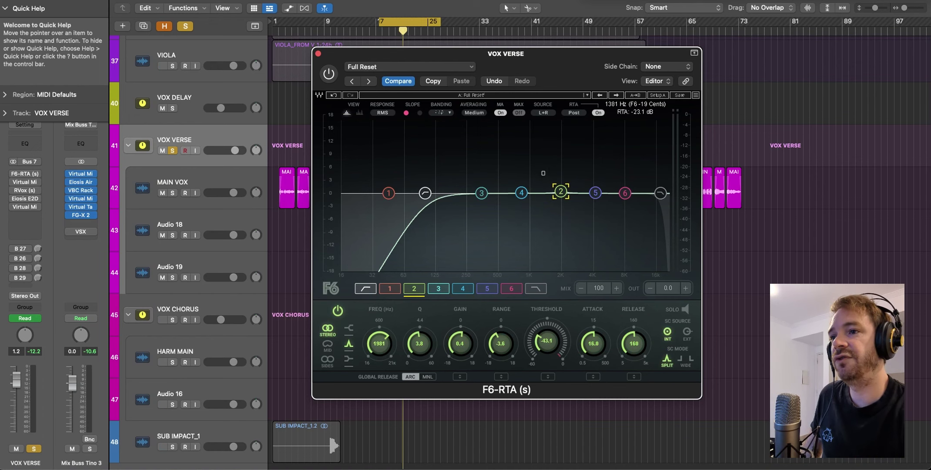
click(595, 192)
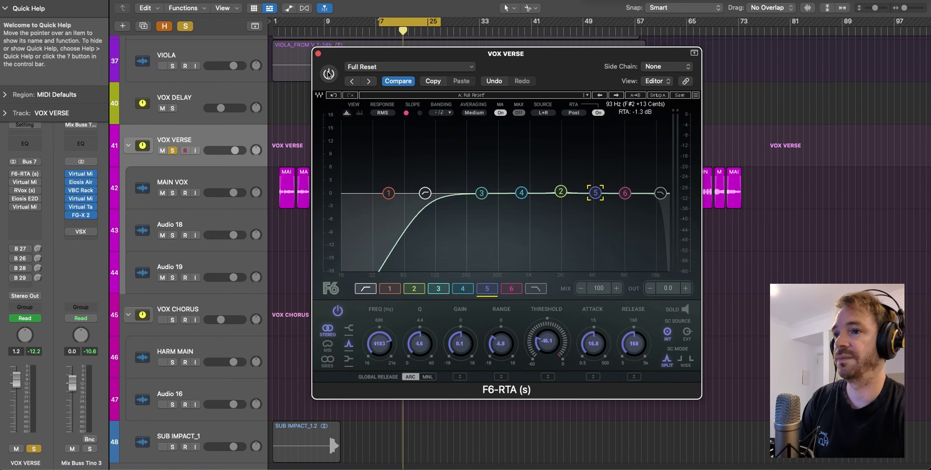
Play the soloed vocal and compare it with the F6-RTA equalizer switched on and bypassed
key(space)
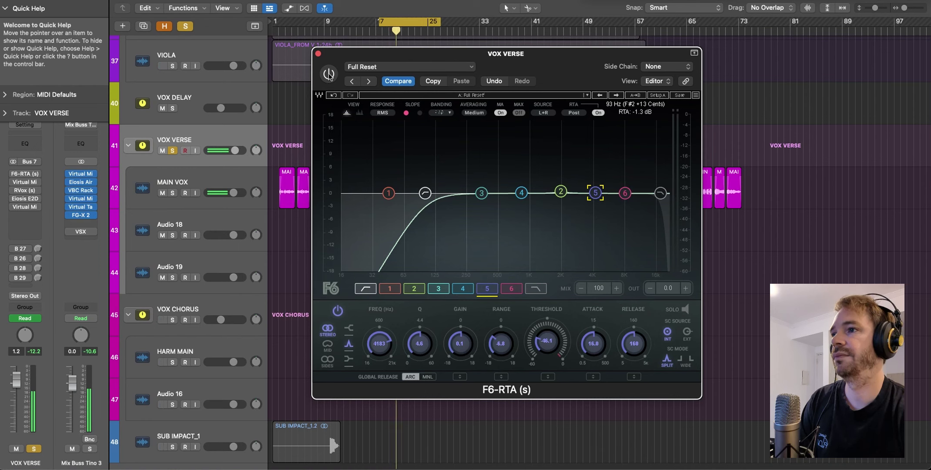
click(328, 74)
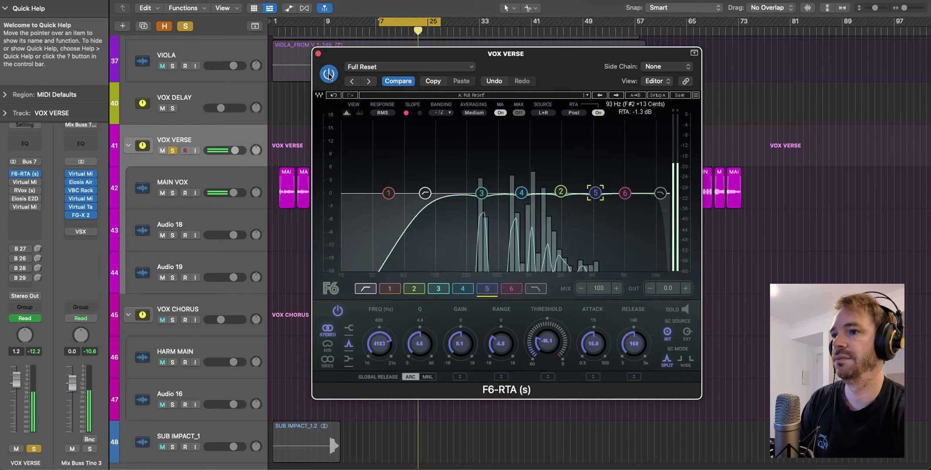
click(329, 75)
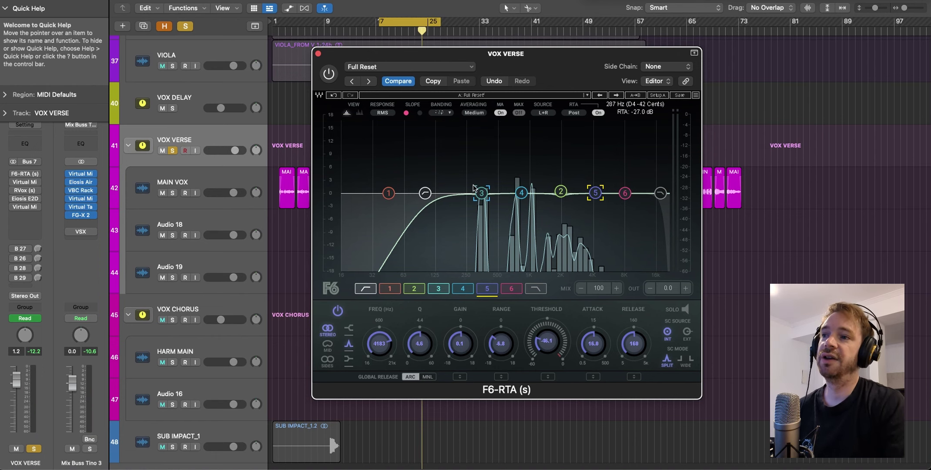
drag(468, 174, 610, 220)
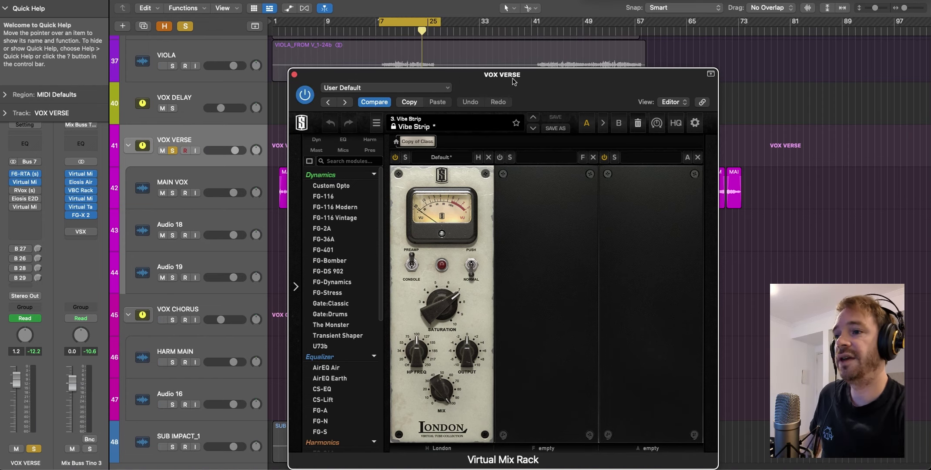
Compare the soloed vocal during playback with the London saturation module in Virtual Mix Rack switched off and on
drag(513, 79, 510, 66)
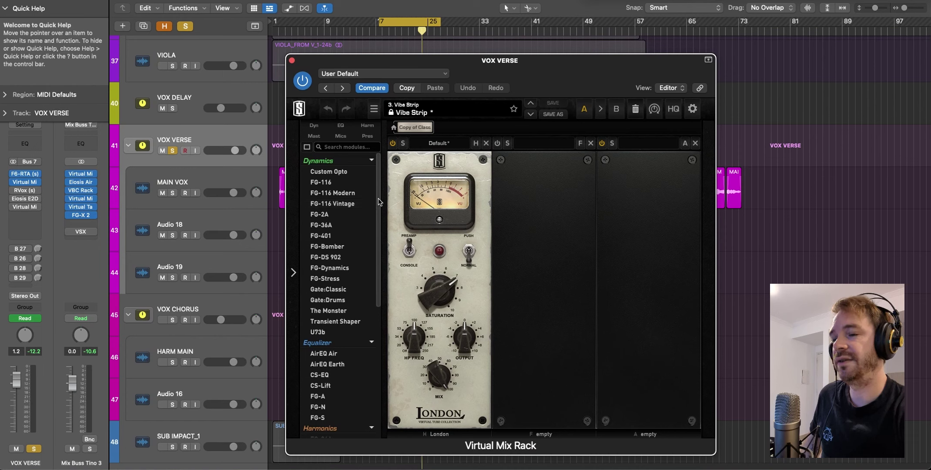
drag(378, 201, 379, 213)
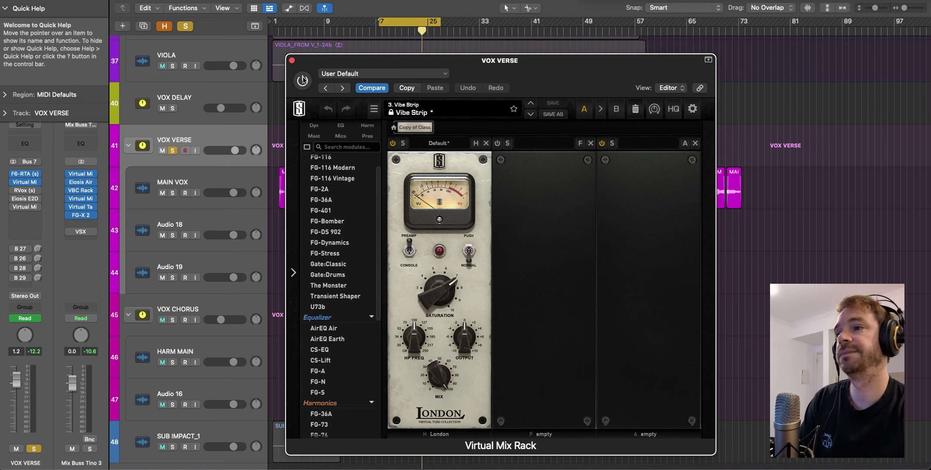
click(393, 144)
key(space)
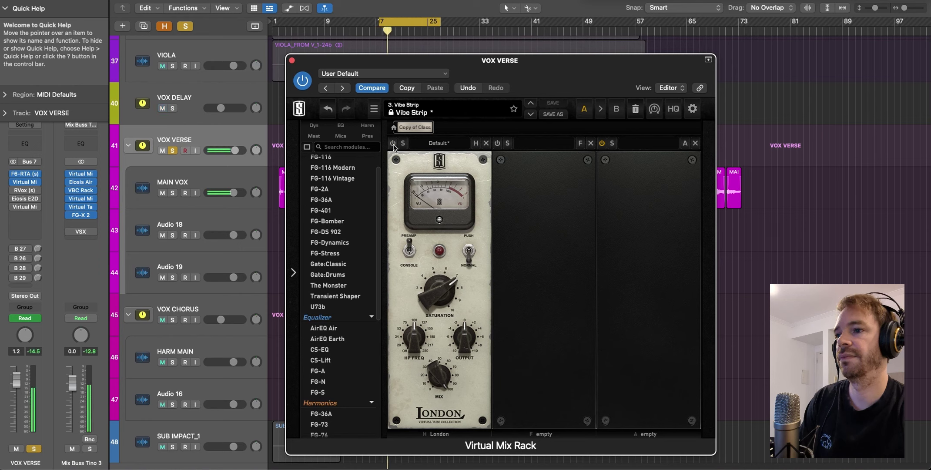
click(393, 145)
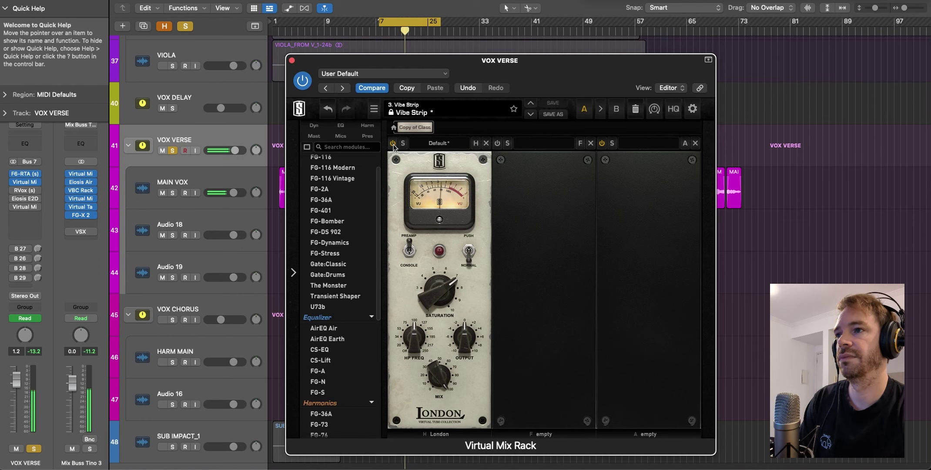
click(393, 143)
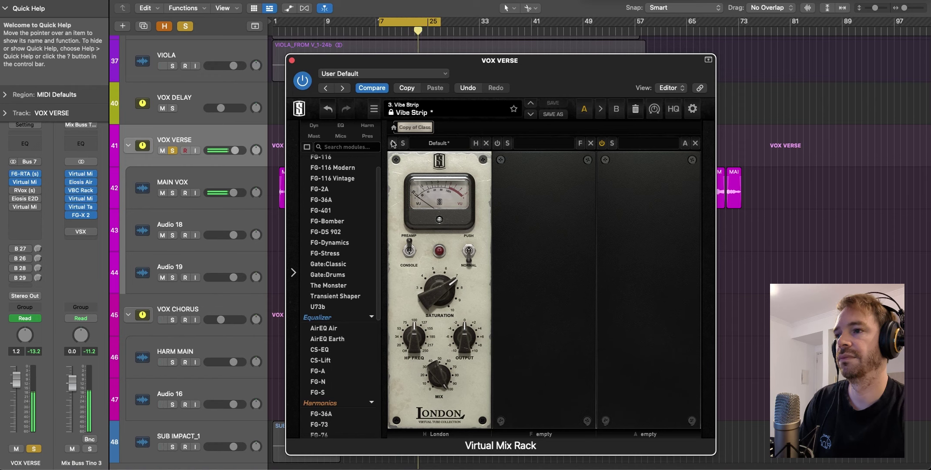
click(393, 144)
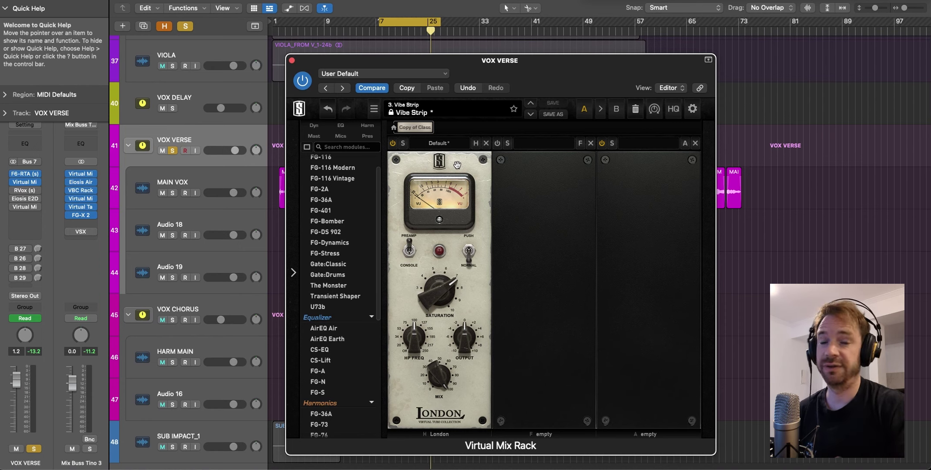
click(393, 144)
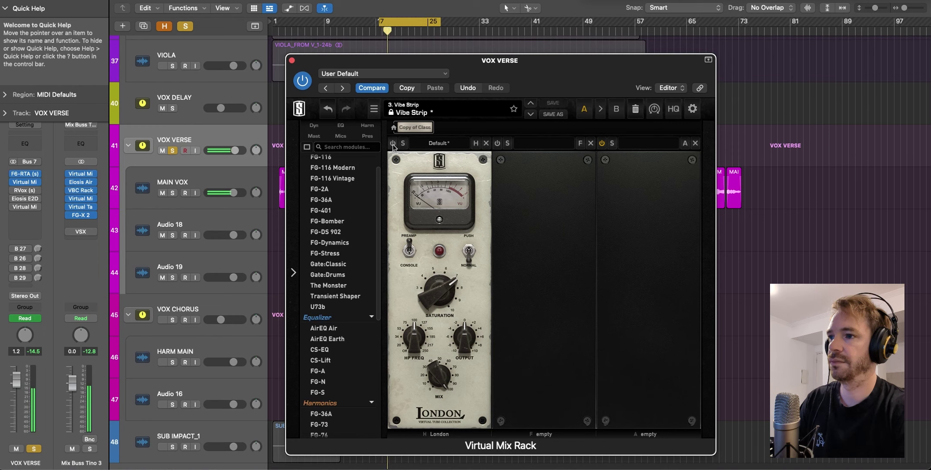
click(393, 144)
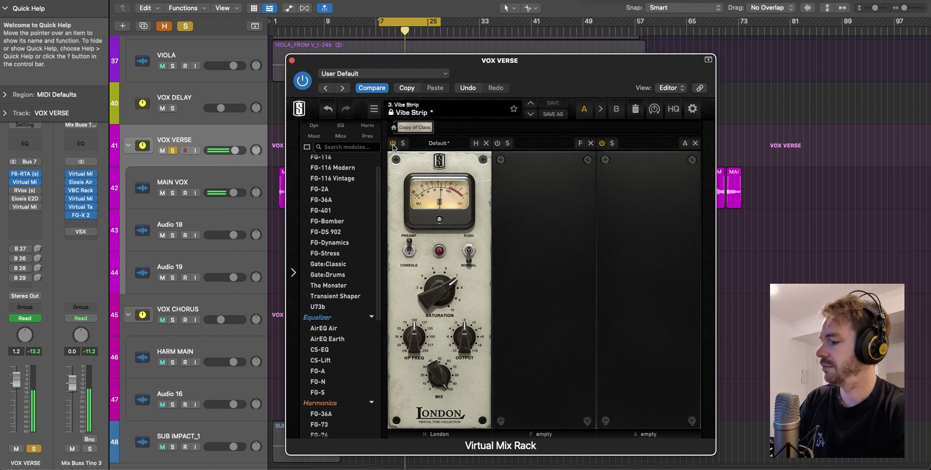
click(393, 143)
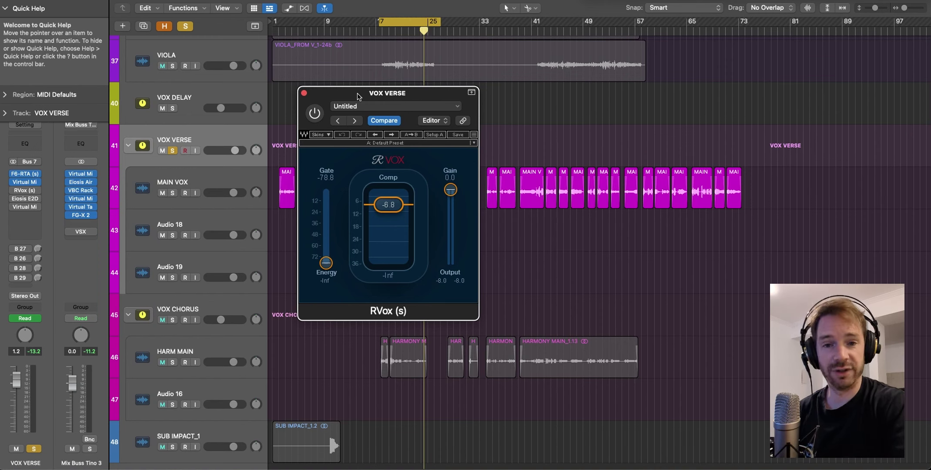
Play the soloed vocal and enable the RVox compressor on VOX VERSE
key(space)
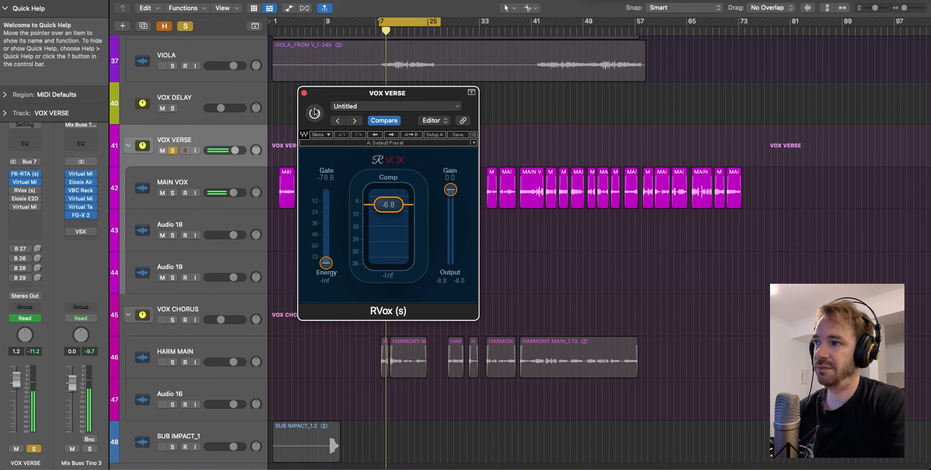
click(314, 112)
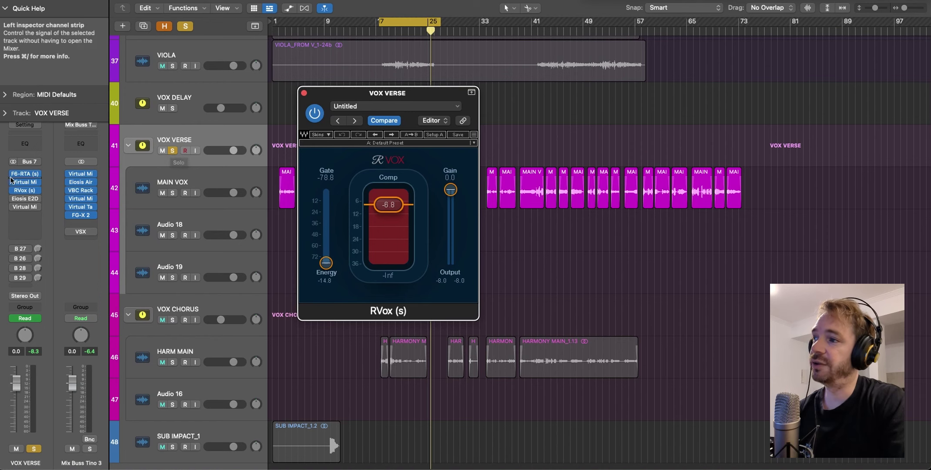
mouse_move(14, 191)
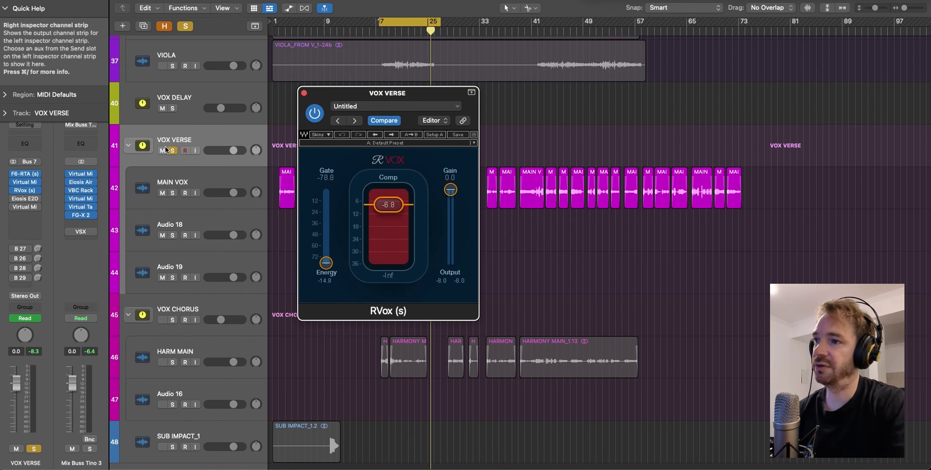
Unsolo VOX VERSE, play the full mix and re-enable F6-RTA, Virtual Mix Rack and RVox one after another
click(304, 93)
key(s)
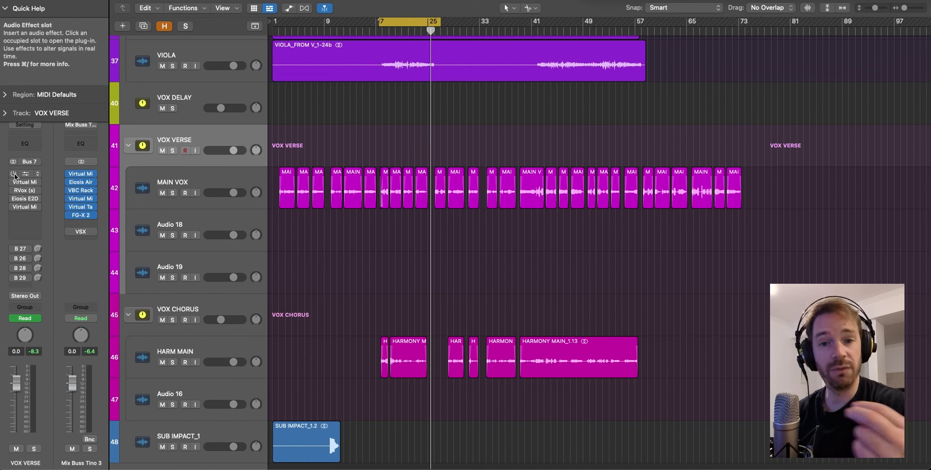
key(space)
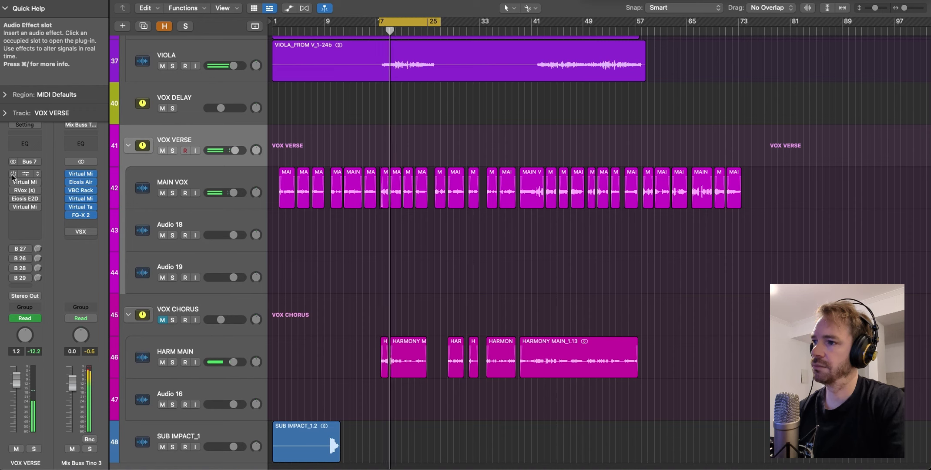
click(14, 173)
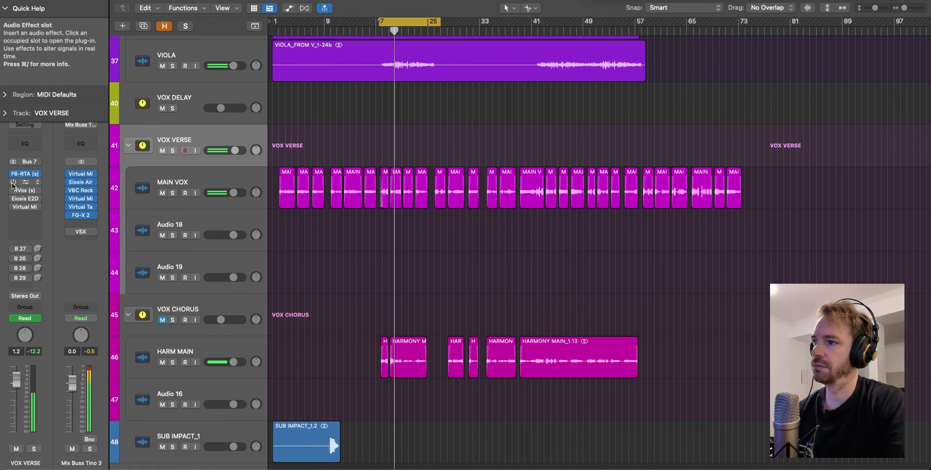
click(14, 182)
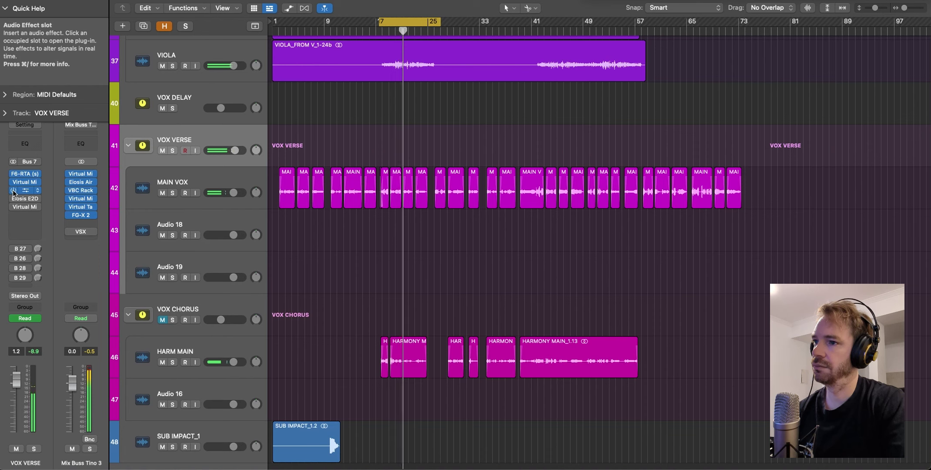
click(13, 190)
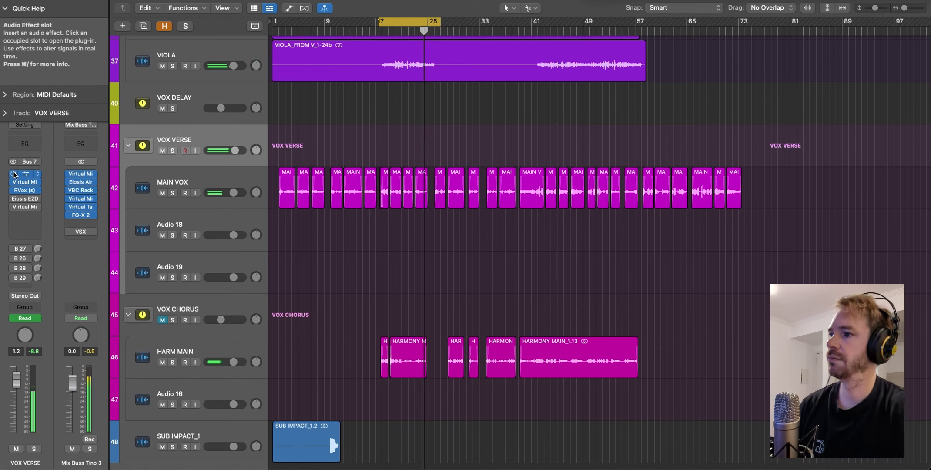
key(space)
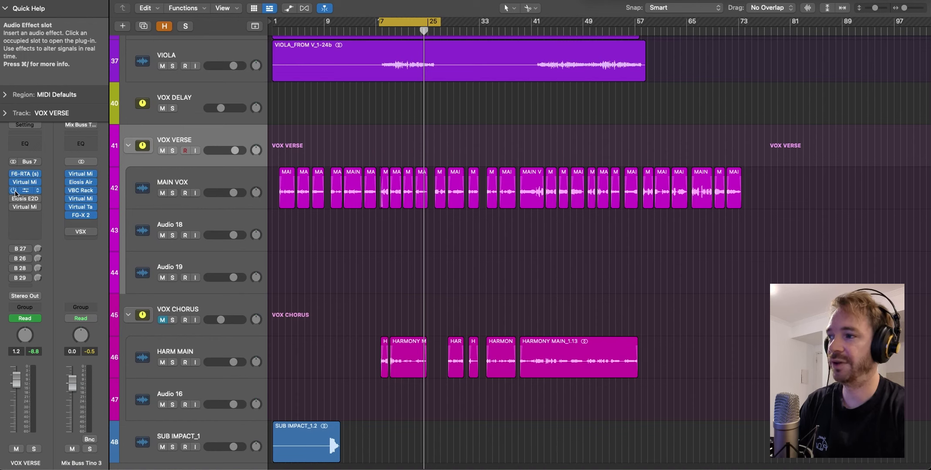
click(14, 191)
click(14, 182)
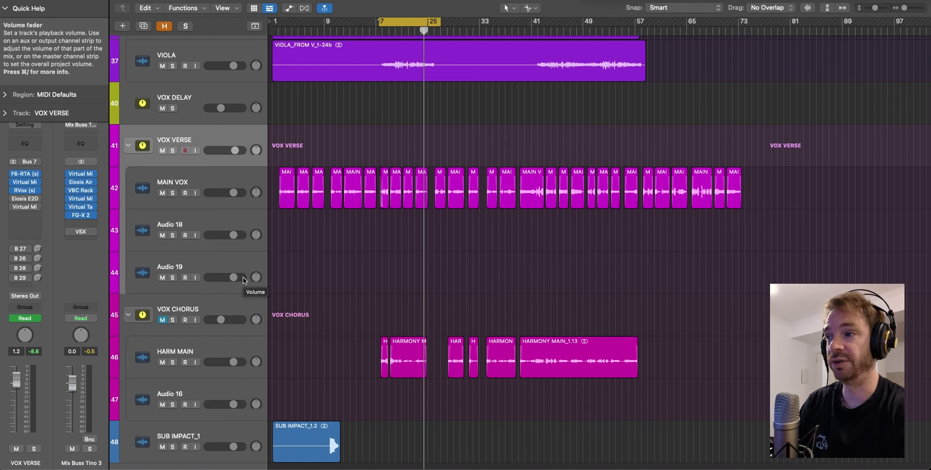
Open the Eiosis E2Deesser on VOX VERSE and switch it on while playing the soloed vocal
click(27, 199)
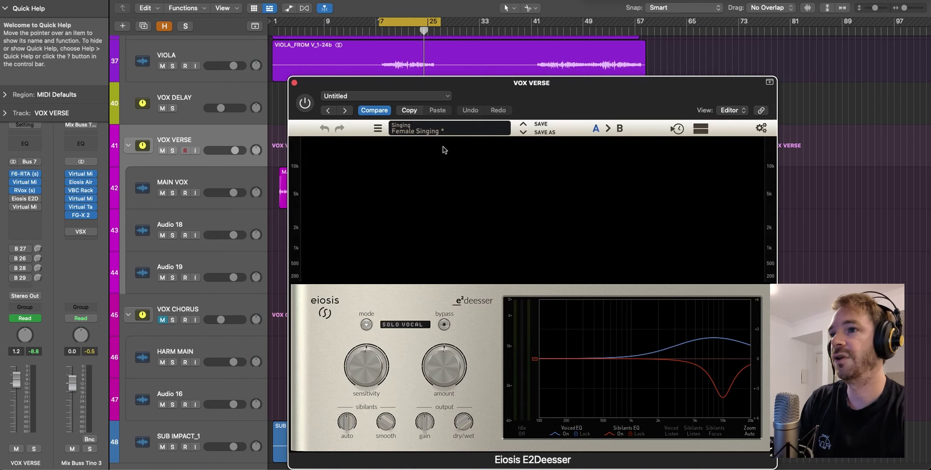
drag(552, 89, 436, 59)
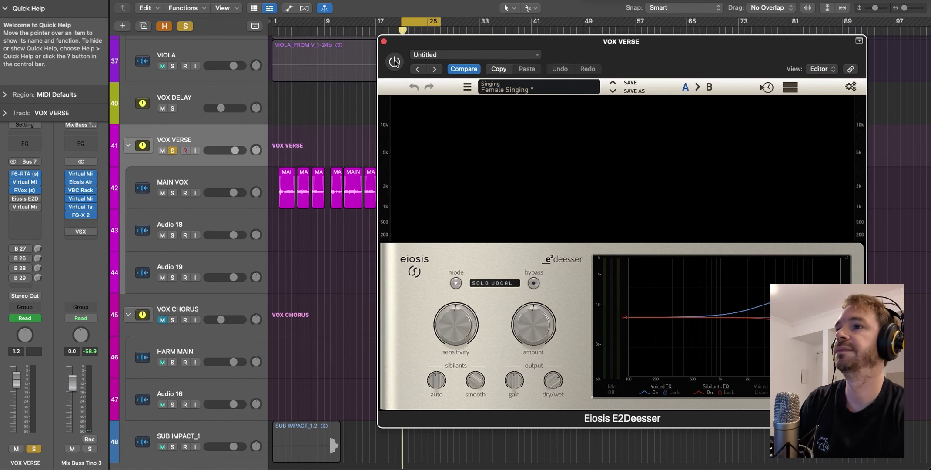
key(space)
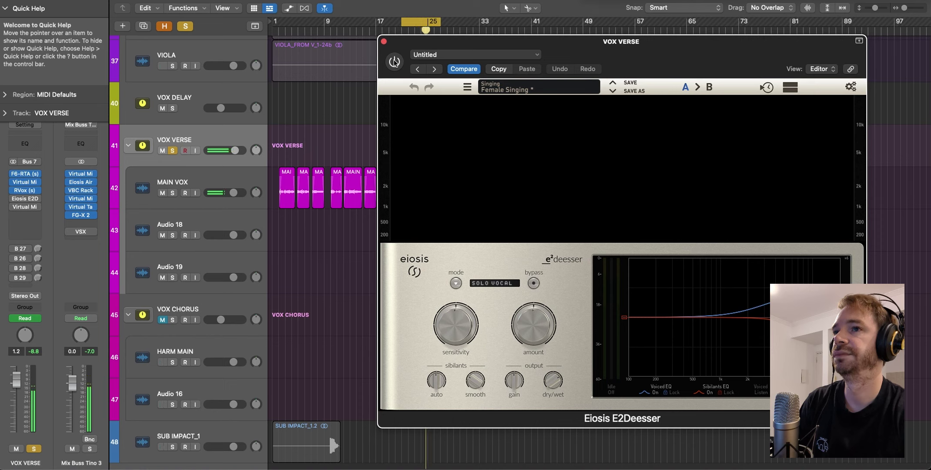
click(394, 62)
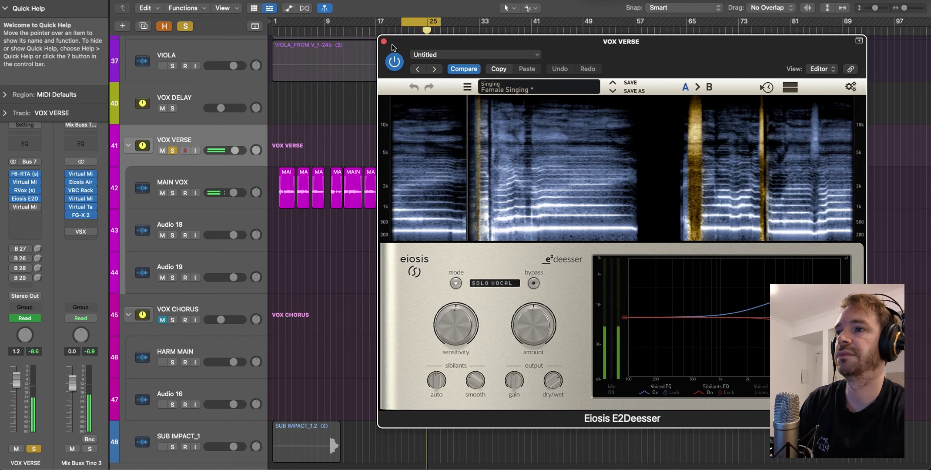
click(383, 42)
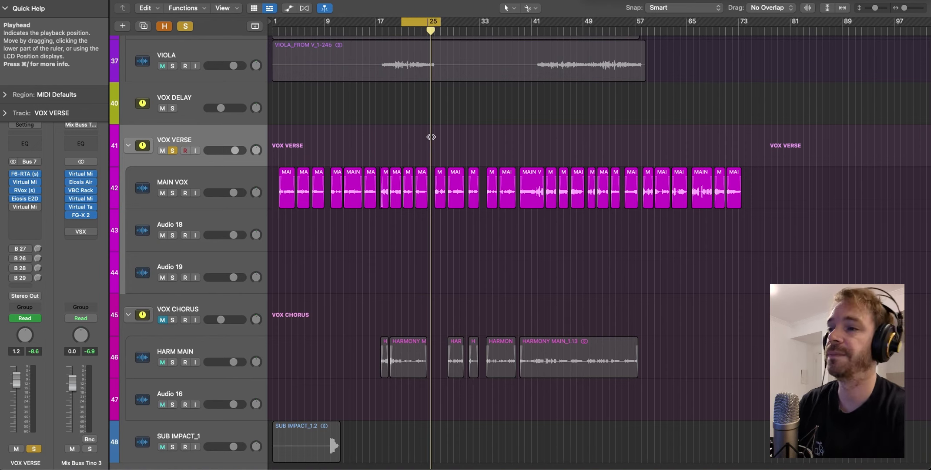
Compare the soloed vocal during playback with the FG-116 Vintage compressor in Virtual Mix Rack switched off and on
key(v)
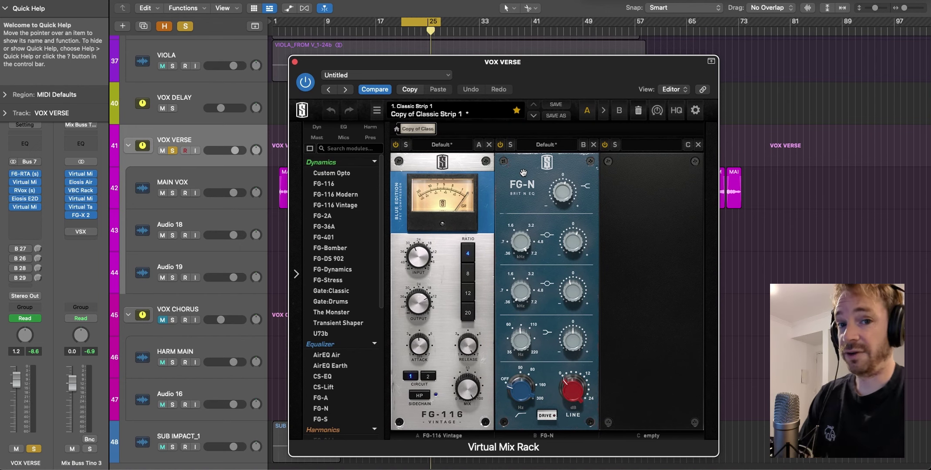
click(396, 145)
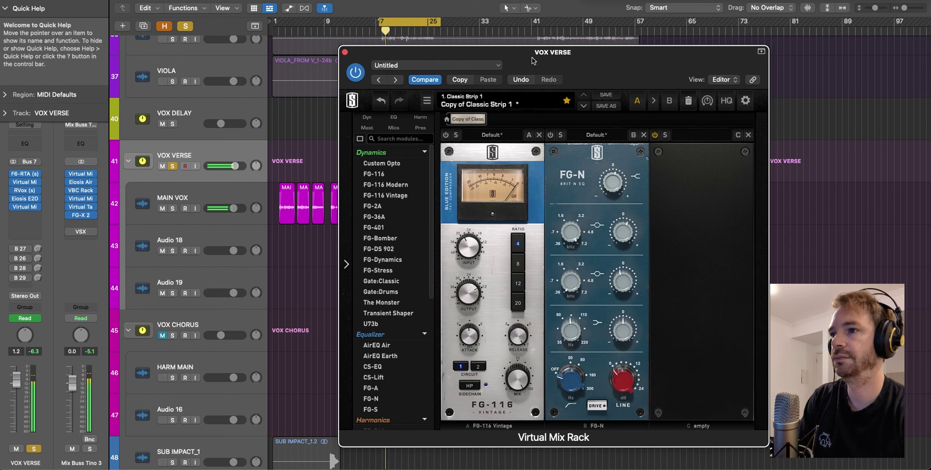
click(444, 135)
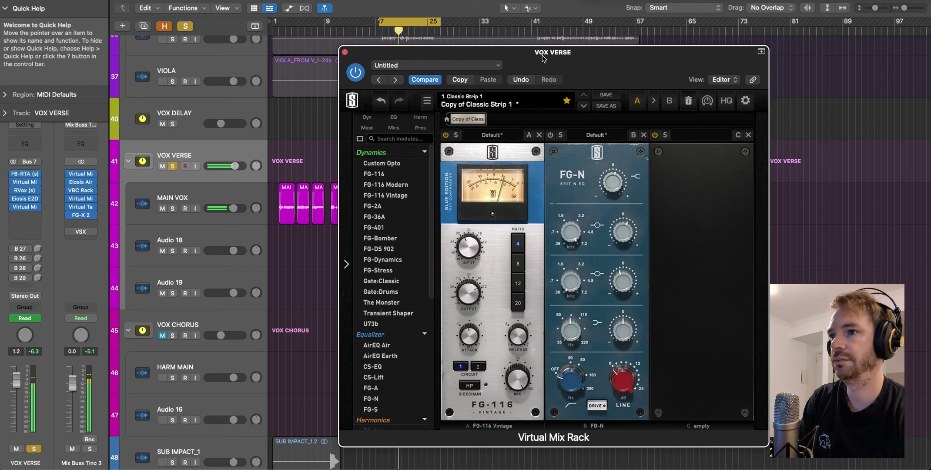
click(445, 135)
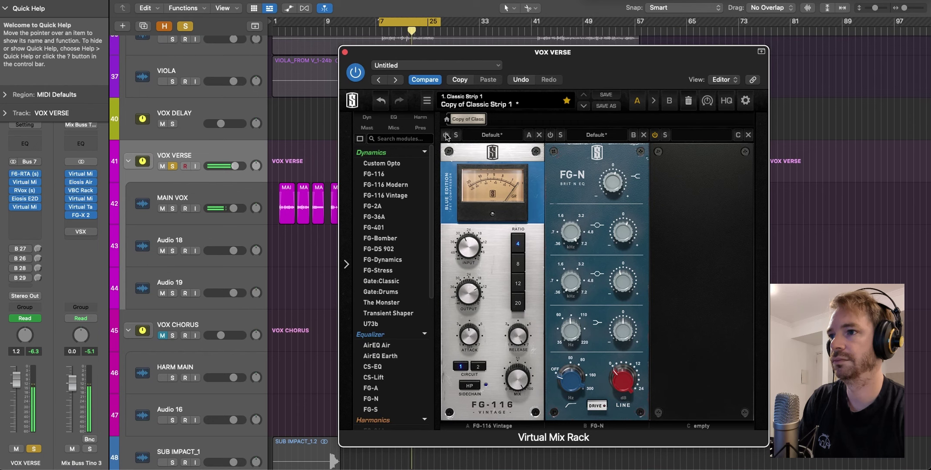
click(445, 136)
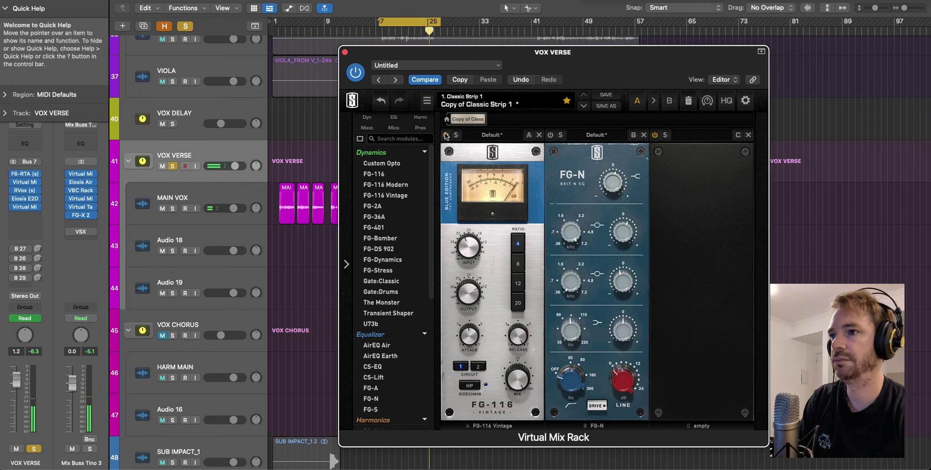
Switch on the FG-N equalizer module in Virtual Mix Rack and examine its midrange band settings
click(550, 136)
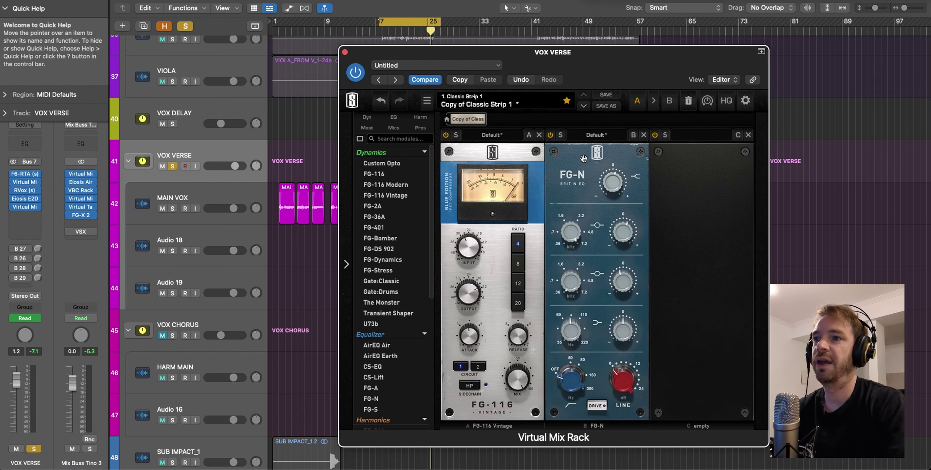
drag(580, 79, 452, 35)
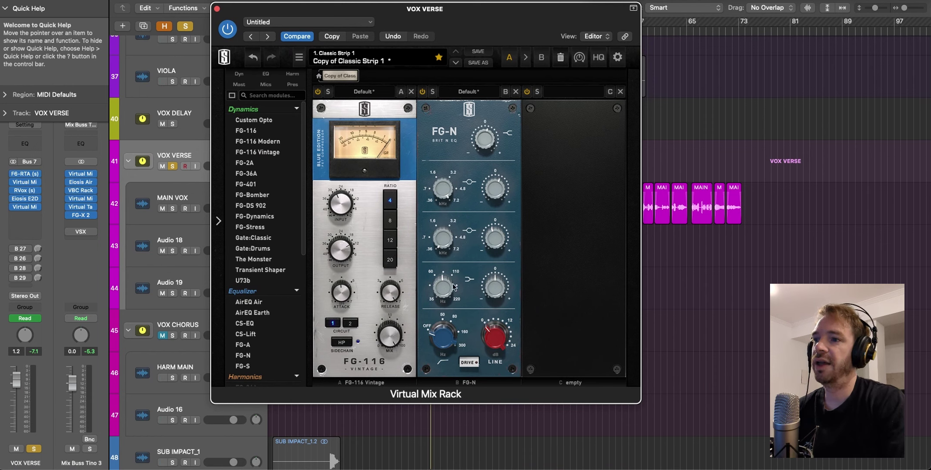
click(441, 238)
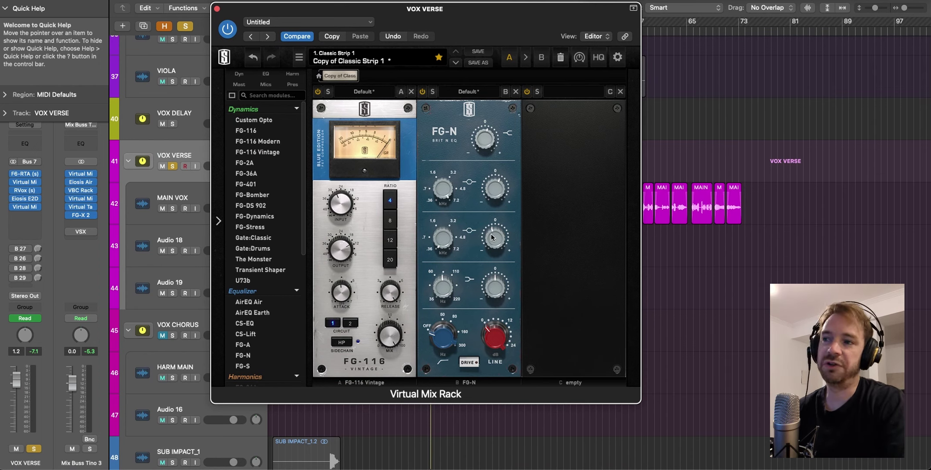
mouse_move(493, 234)
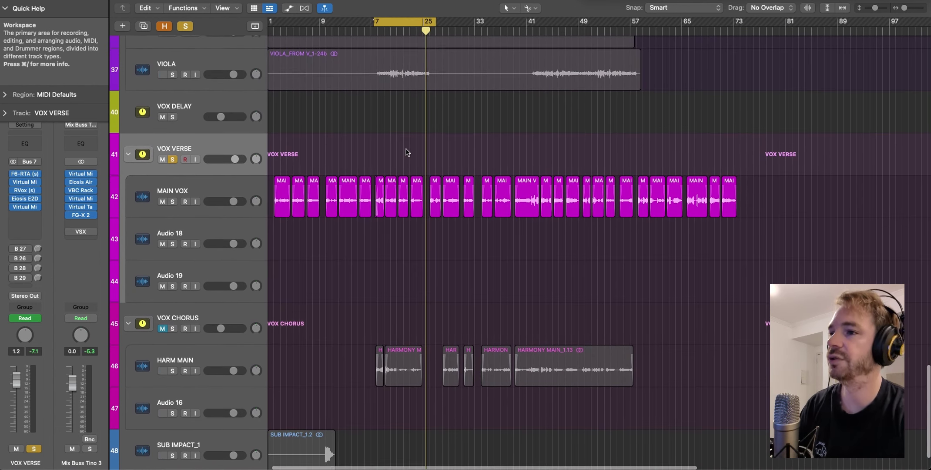
Enable the Bus 27 send on VOX VERSE and inspect the Channel EQ on the VOX SAT aux in the mixer
key(x)
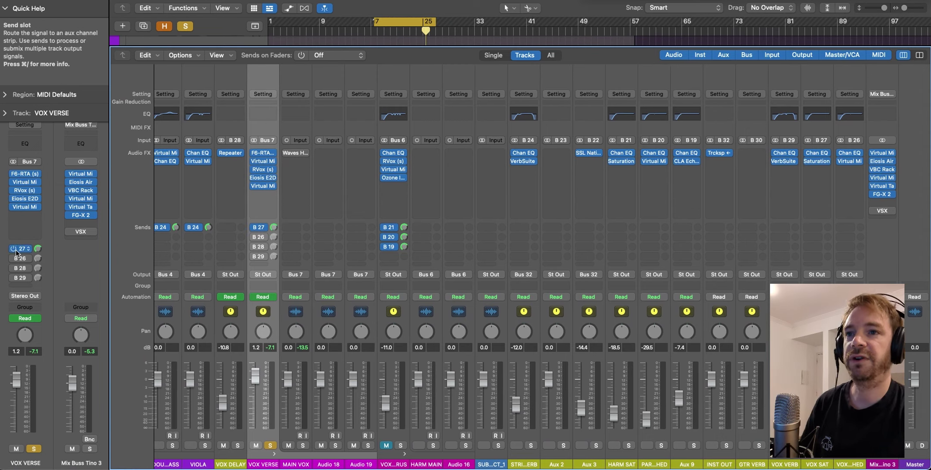
click(16, 249)
scroll(595, 198, up, 1)
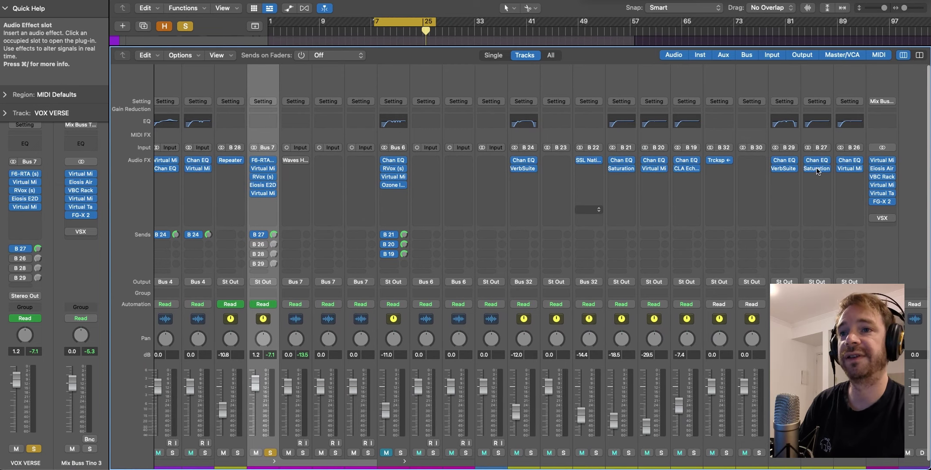
click(815, 160)
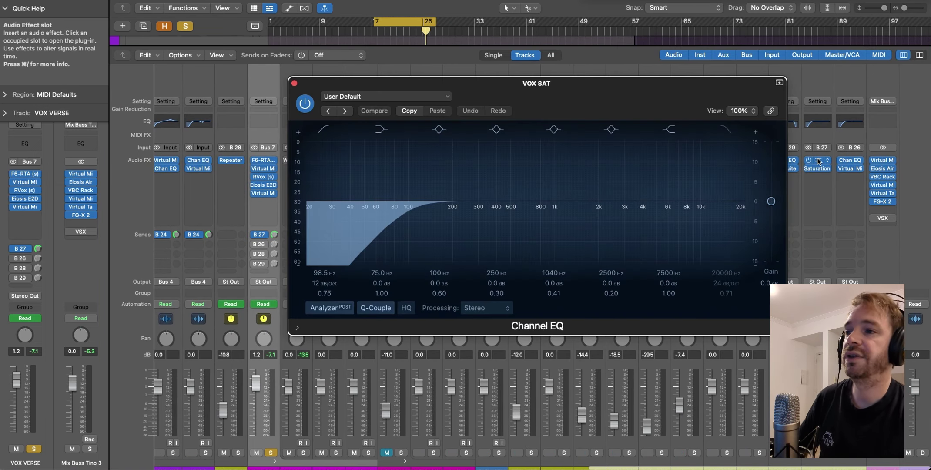
click(816, 160)
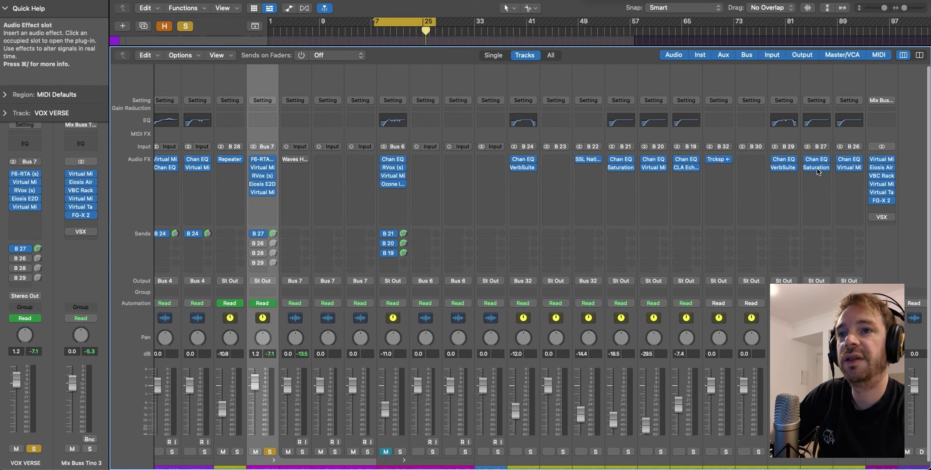
Examine the saturation amount and saturation type of the Softube Saturation Knob on VOX SAT
click(611, 166)
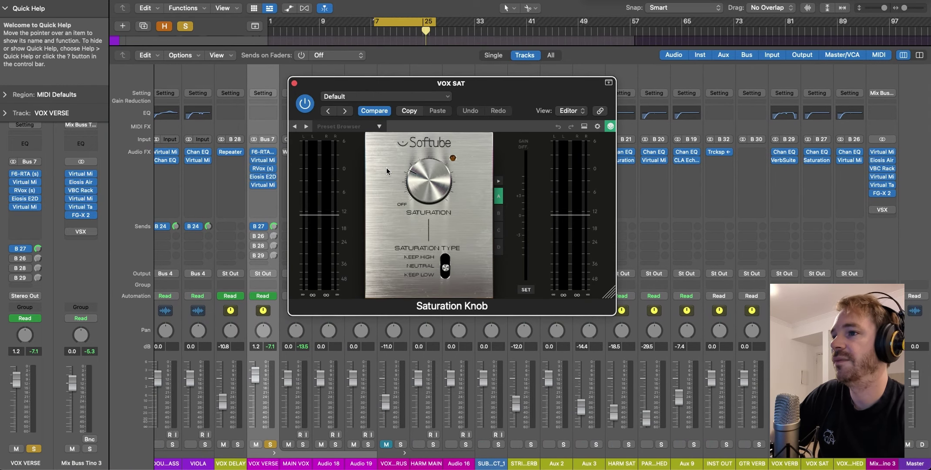
drag(501, 84, 458, 60)
mouse_move(522, 191)
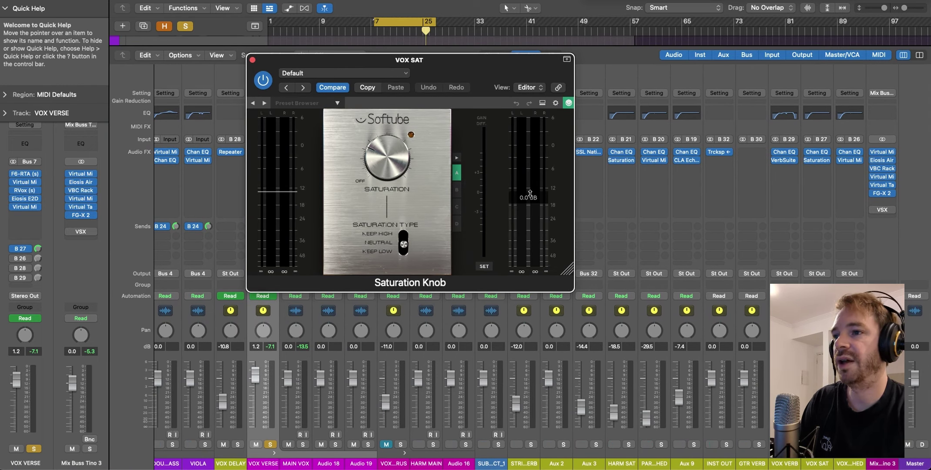
click(253, 59)
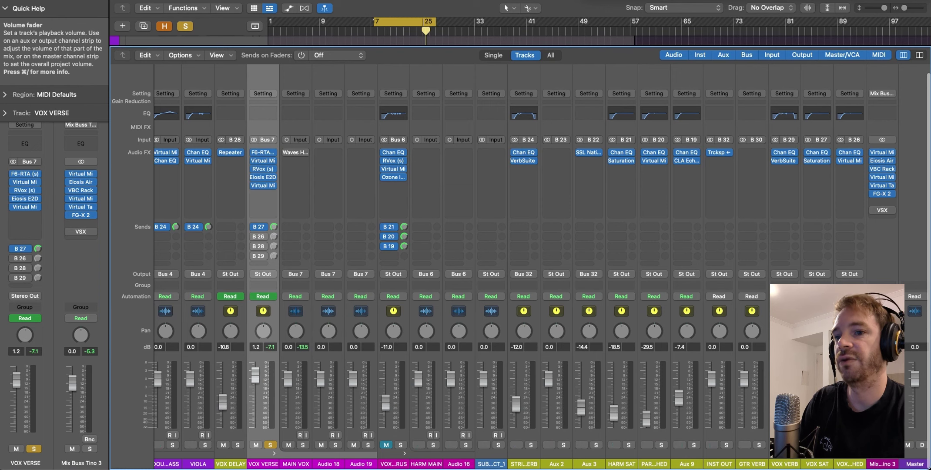
scroll(817, 374, up, 1)
click(817, 169)
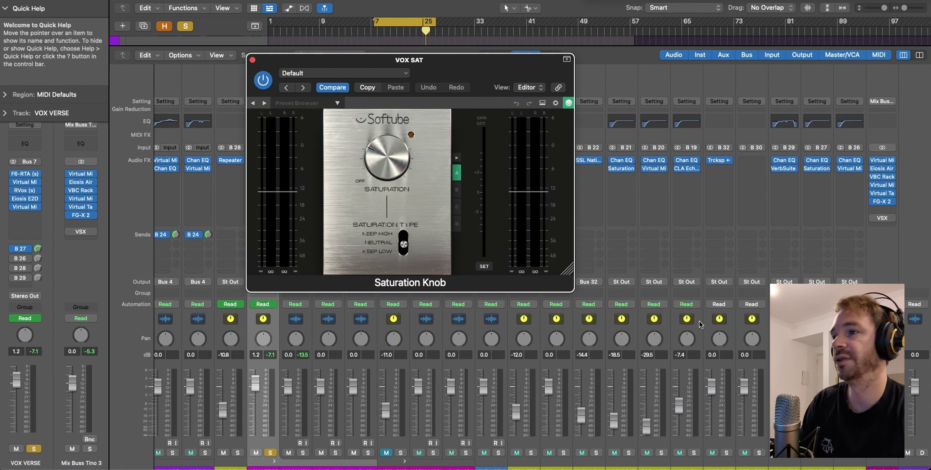
click(252, 60)
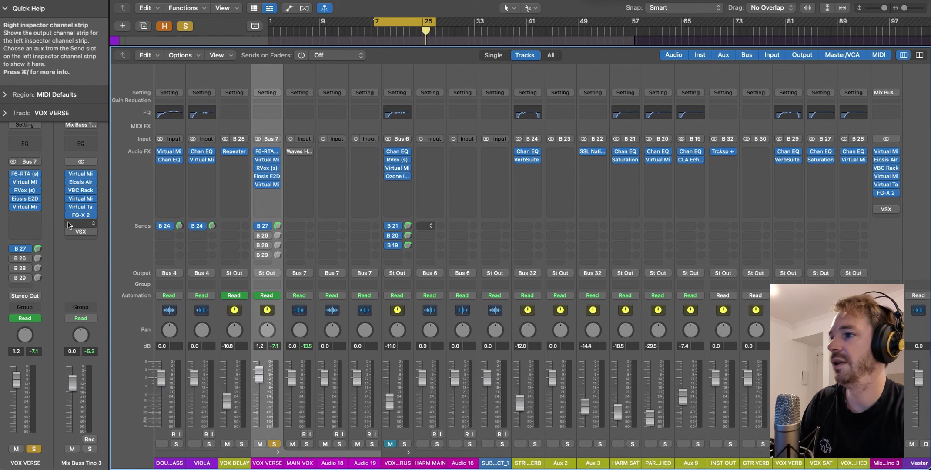
Compare the soloed VOX VERSE vocal during playback with the Bus 27 saturation send switched off and on
click(13, 249)
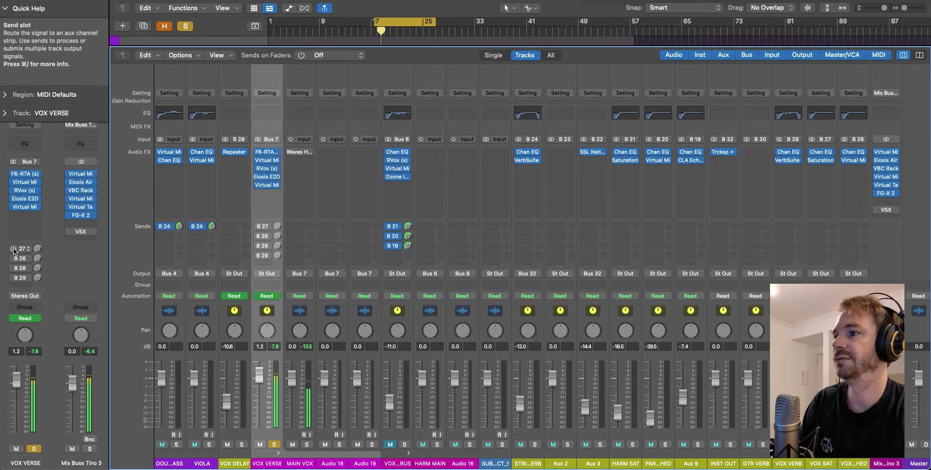
click(13, 248)
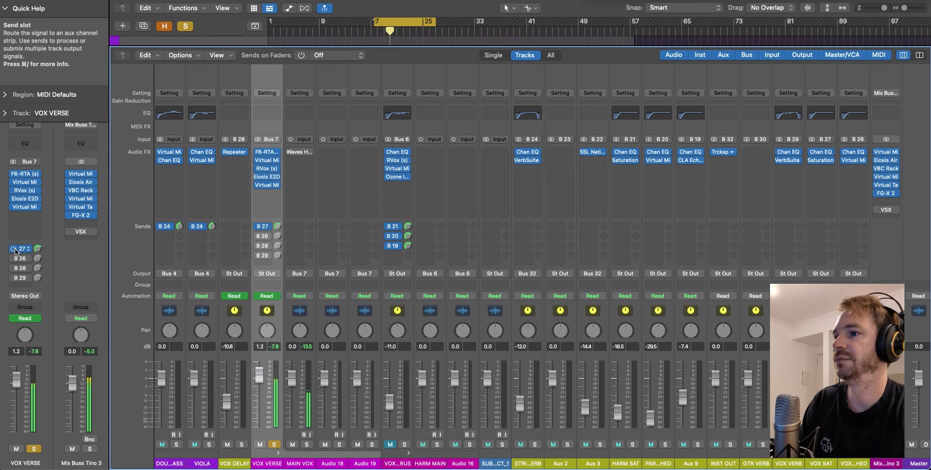
click(13, 249)
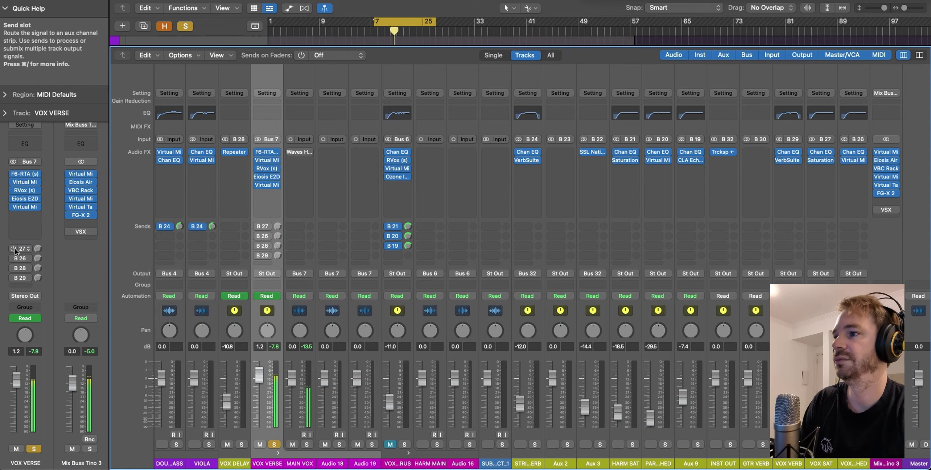
click(13, 248)
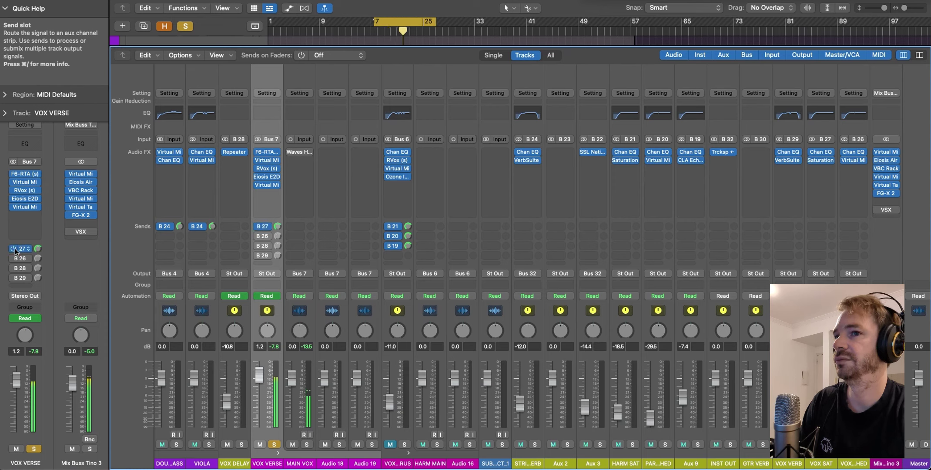
click(14, 249)
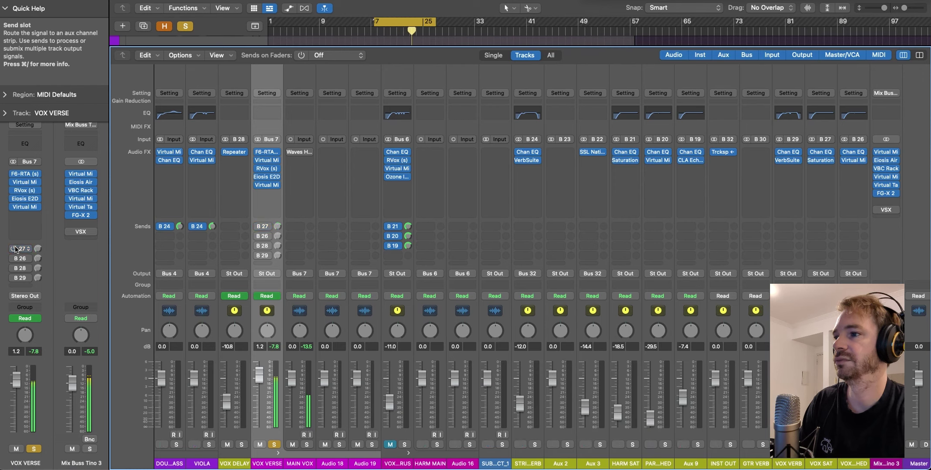
click(14, 249)
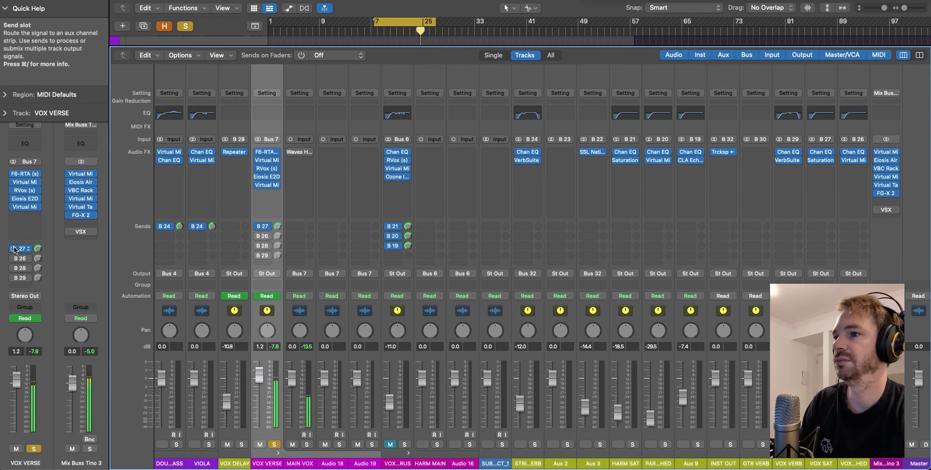
key(space)
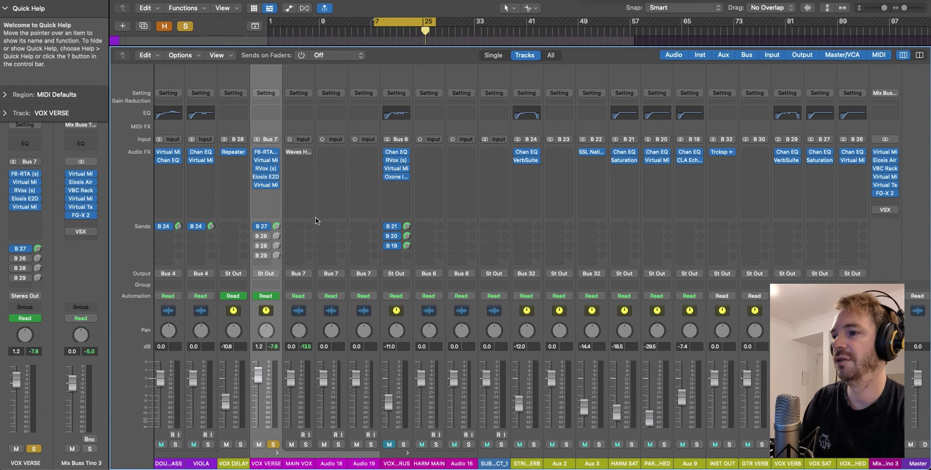
Enable the Bus 26 send on VOX VERSE and inspect the FG-2A compressor in Virtual Mix Rack on VOX SMASHED
scroll(316, 216, down, 1)
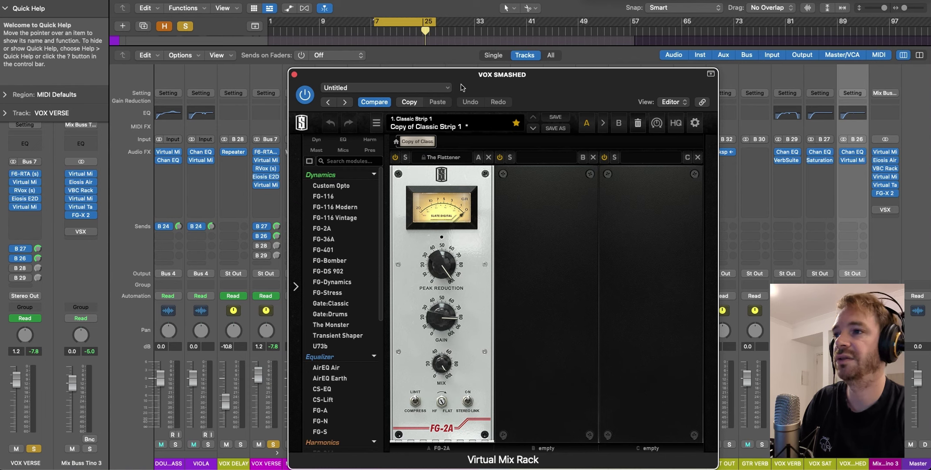
drag(308, 80, 286, 31)
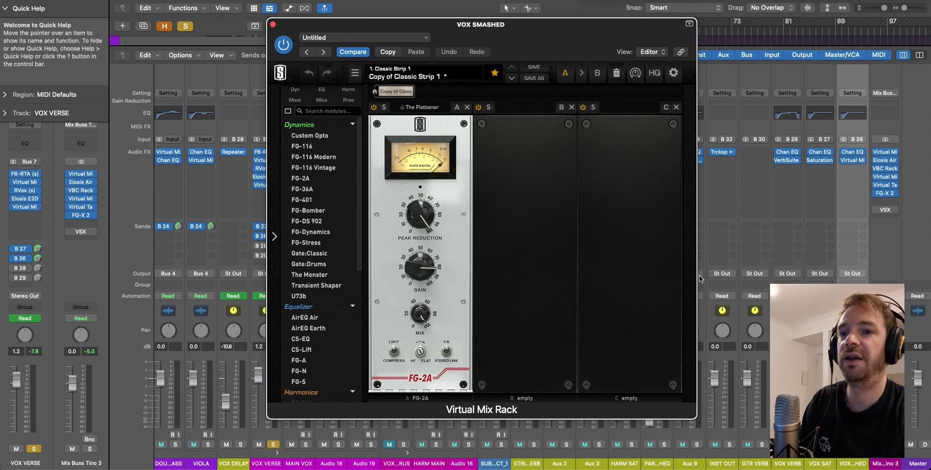
click(273, 25)
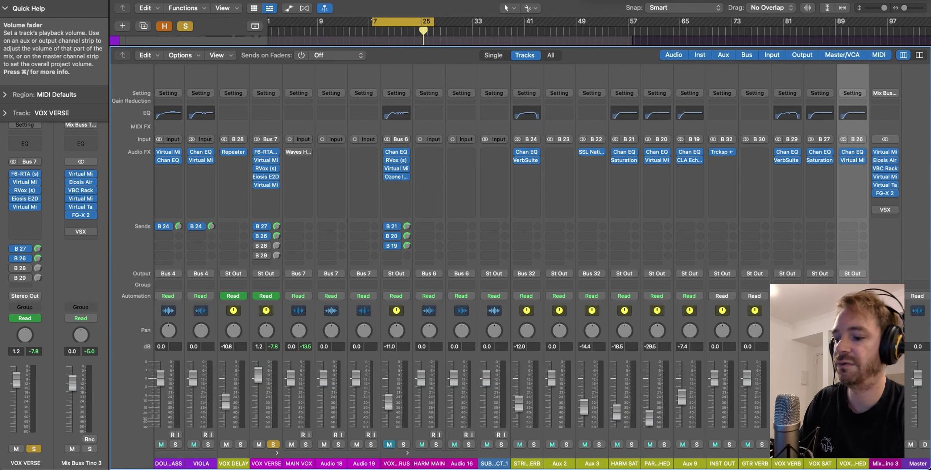
Compare the soloed VOX VERSE vocal during playback with the Bus 26 send switched off and on
click(13, 259)
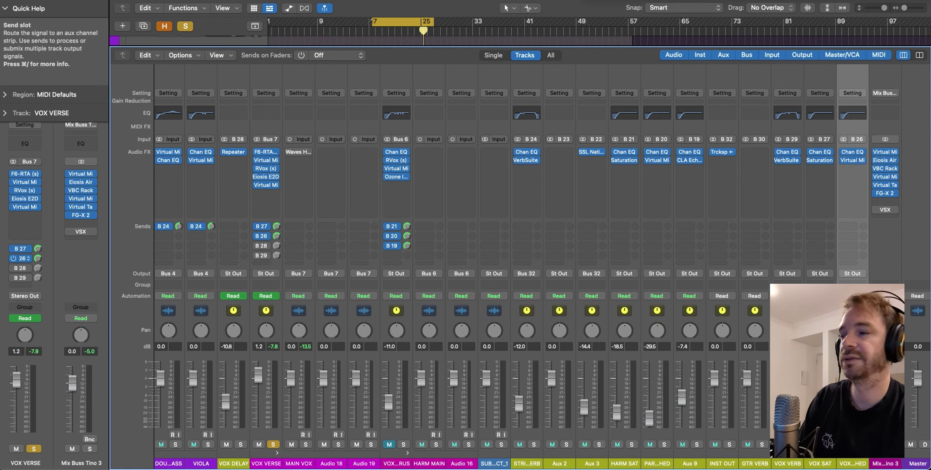
click(13, 258)
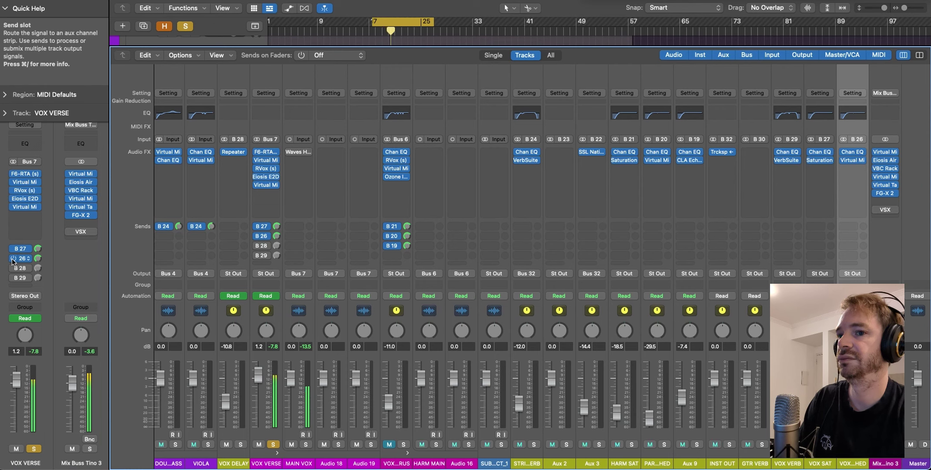
click(13, 258)
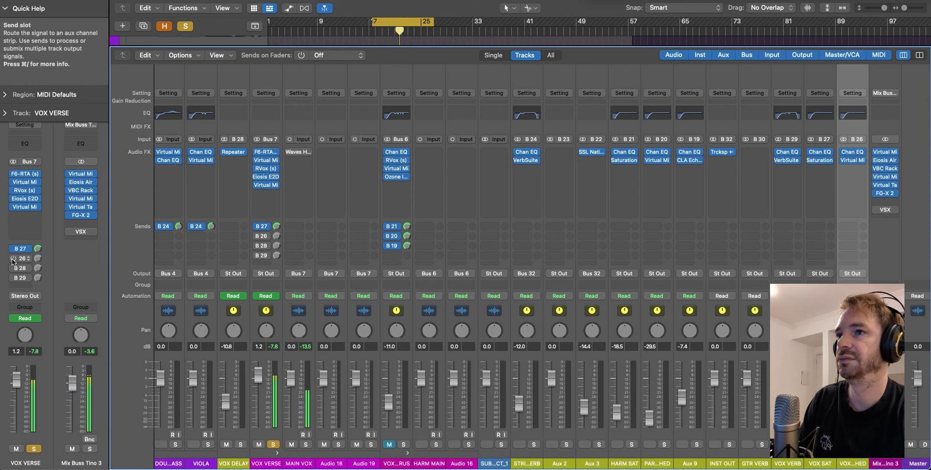
click(13, 258)
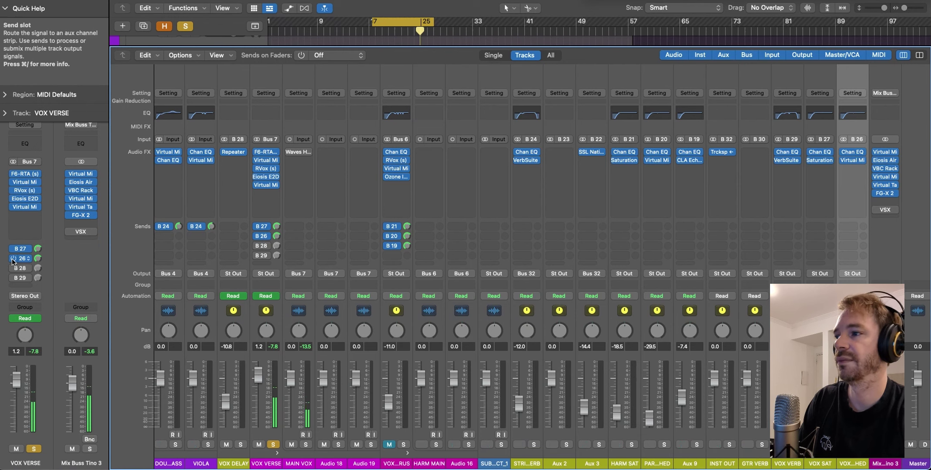
key(space)
scroll(375, 270, up, 1)
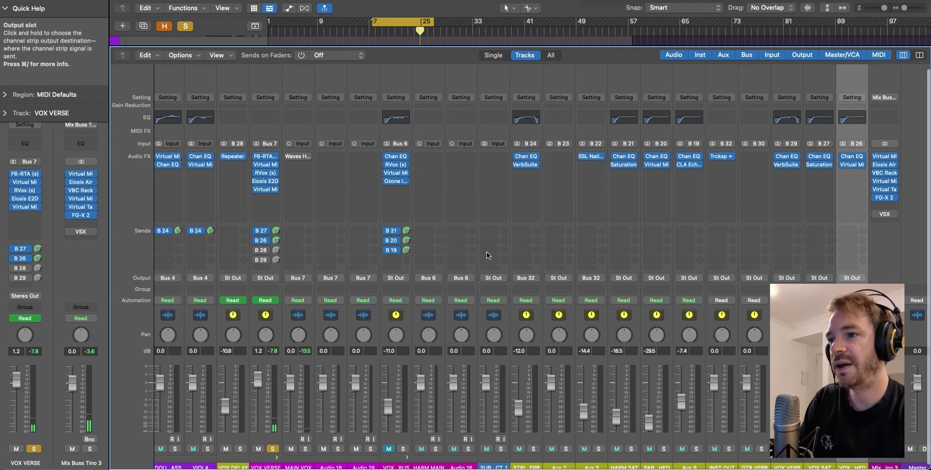
scroll(510, 246, left, 1)
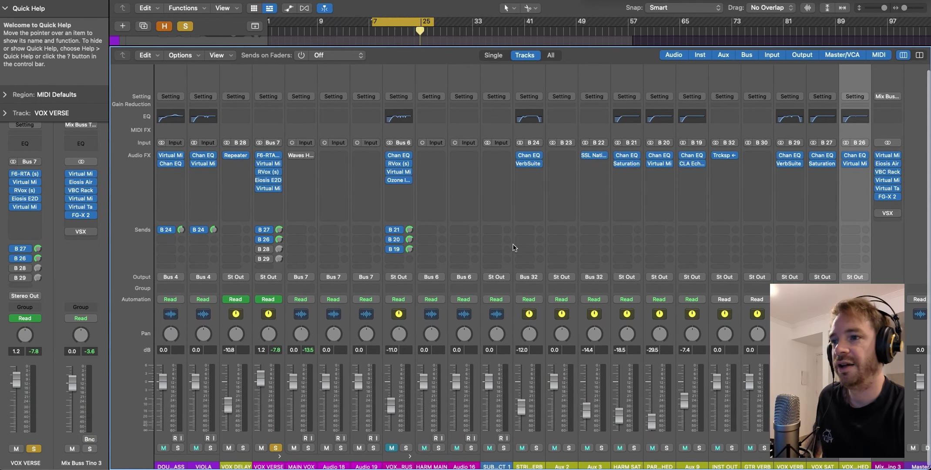
scroll(513, 243, right, 2)
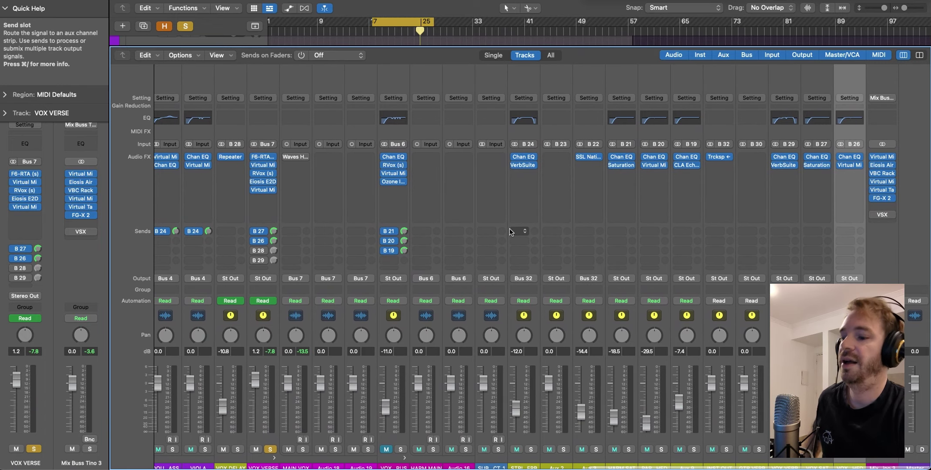
key(x)
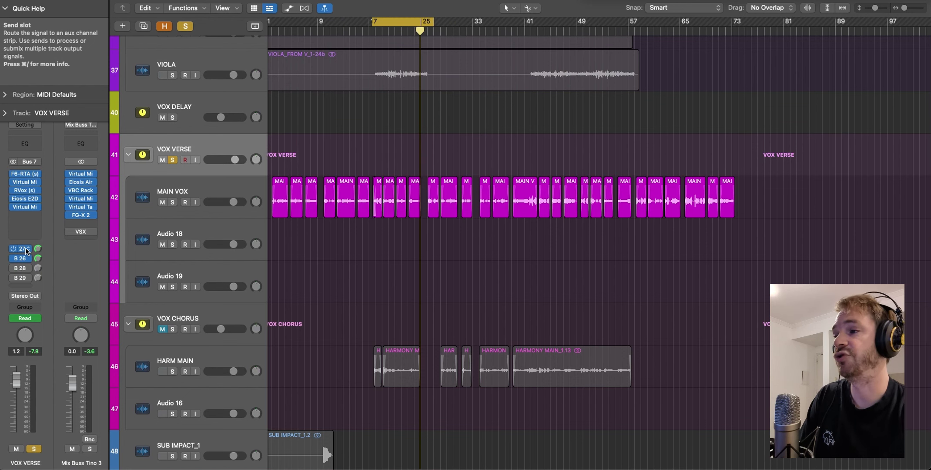
key(x)
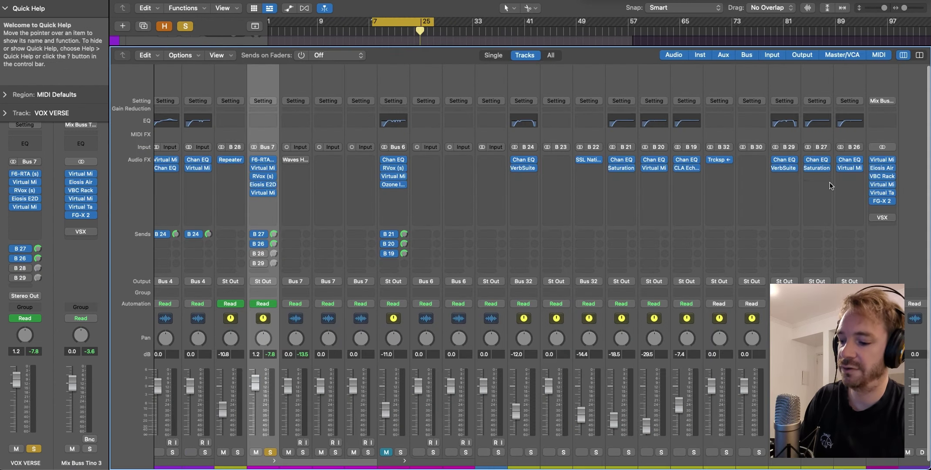
Unsolo VOX VERSE and compare the full mix during playback with the Bus 27 and Bus 26 sends switched off and on
key(x)
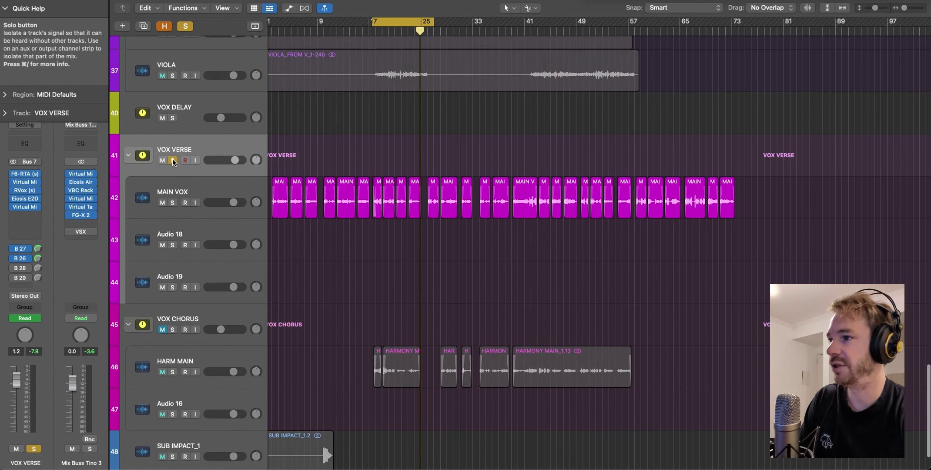
scroll(301, 167, down, 1)
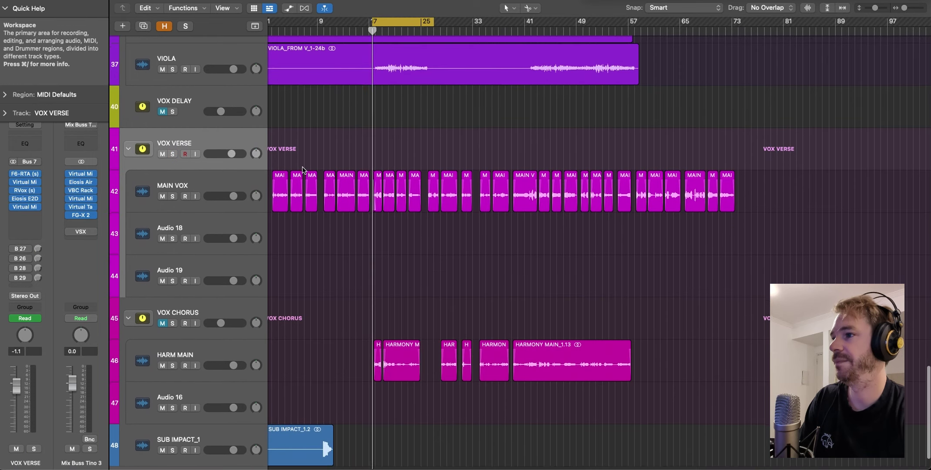
key(space)
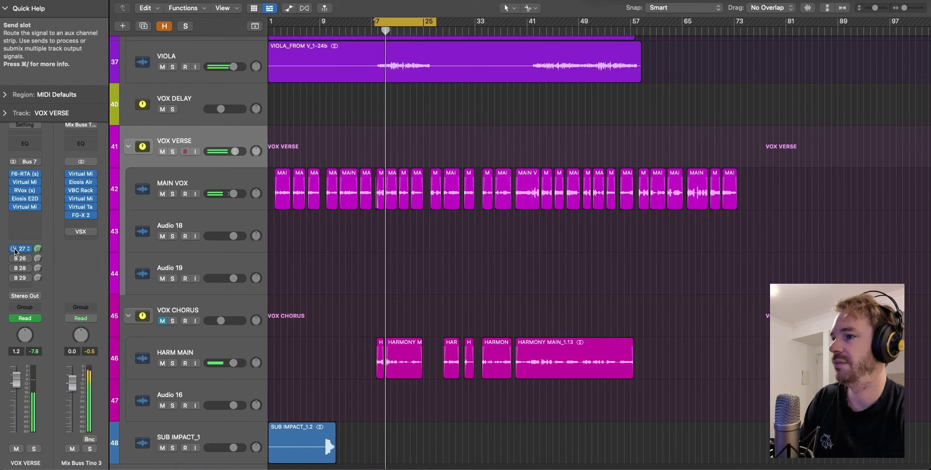
click(13, 249)
click(13, 258)
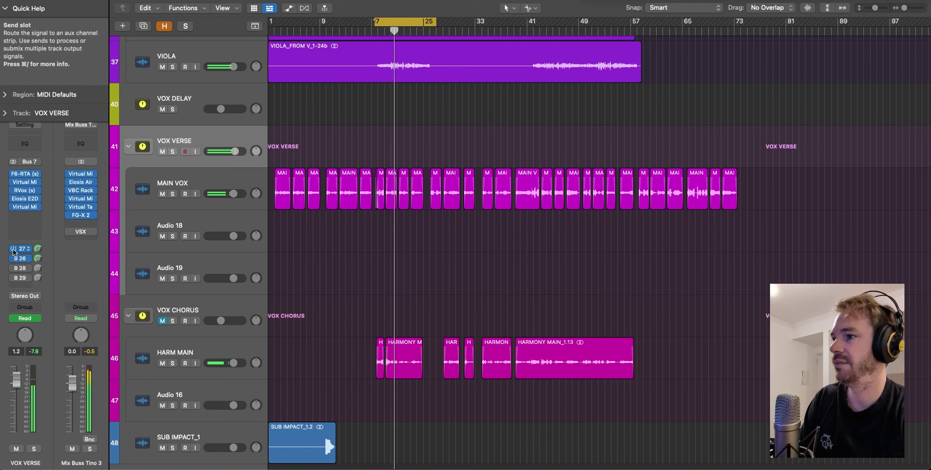
click(13, 249)
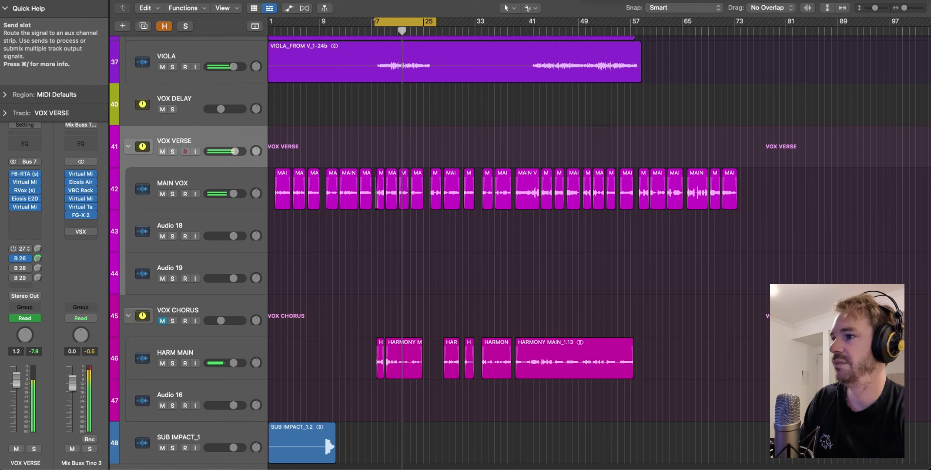
click(13, 258)
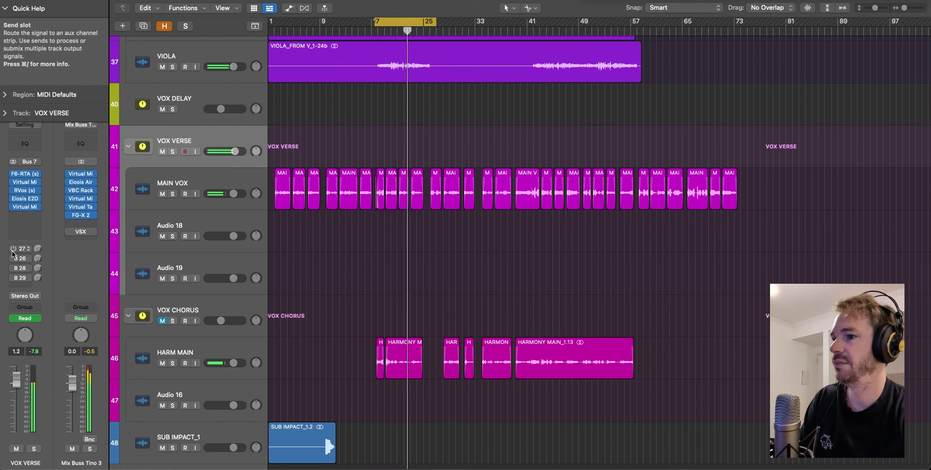
click(13, 249)
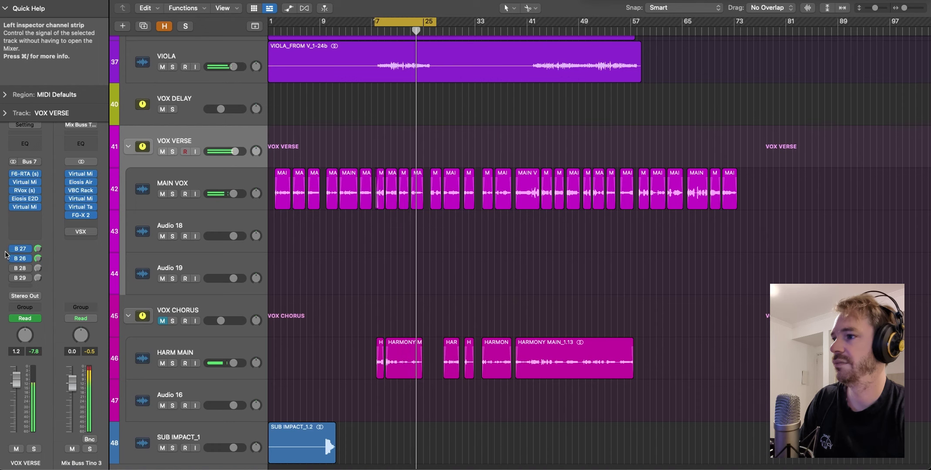
click(13, 258)
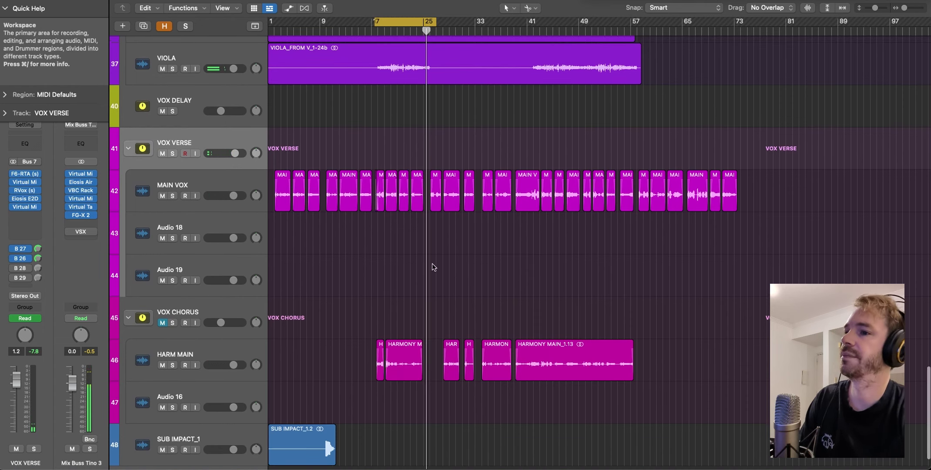
Solo VOX VERSE, play the section with the mixer shown, and enable the Bus 28 delay send during playback
key(x)
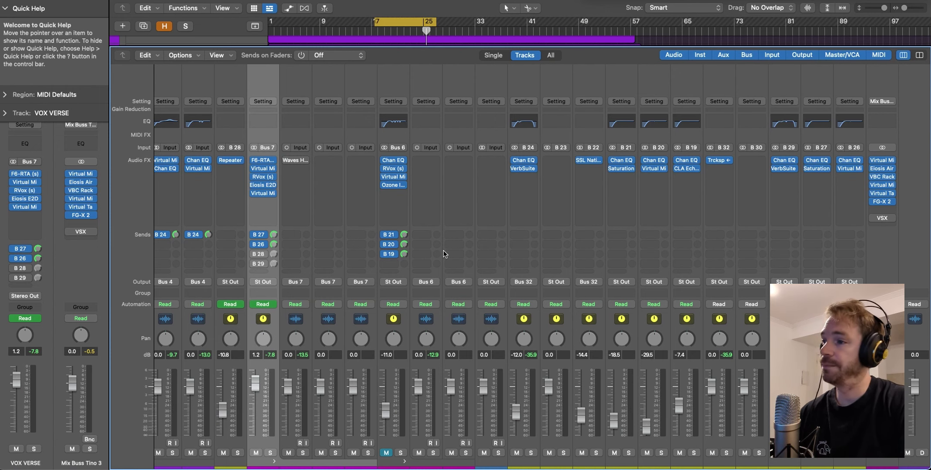
key(x)
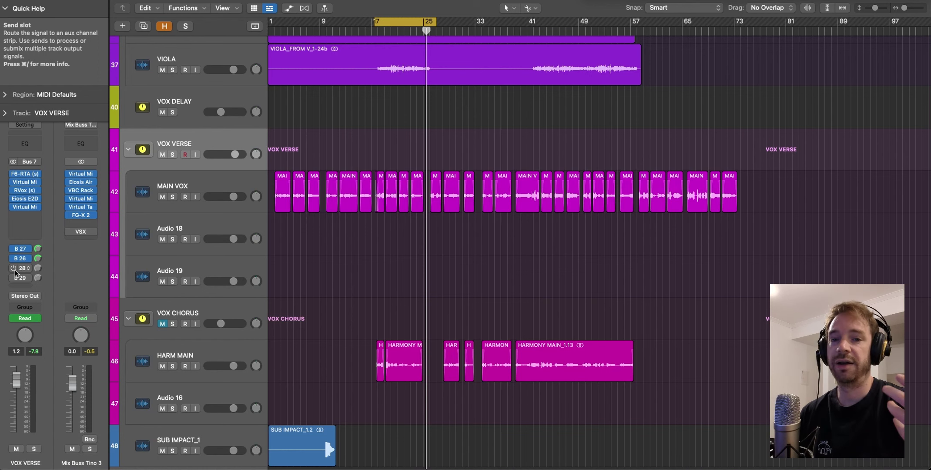
key(s)
key(space)
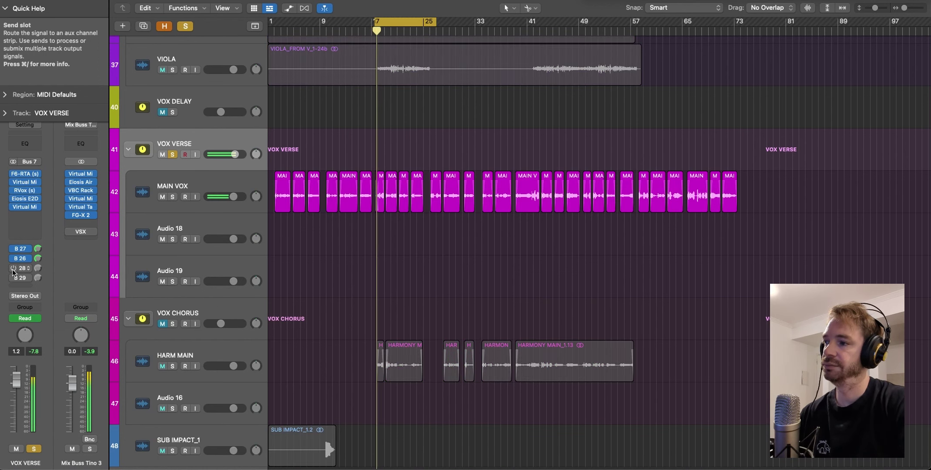
key(x)
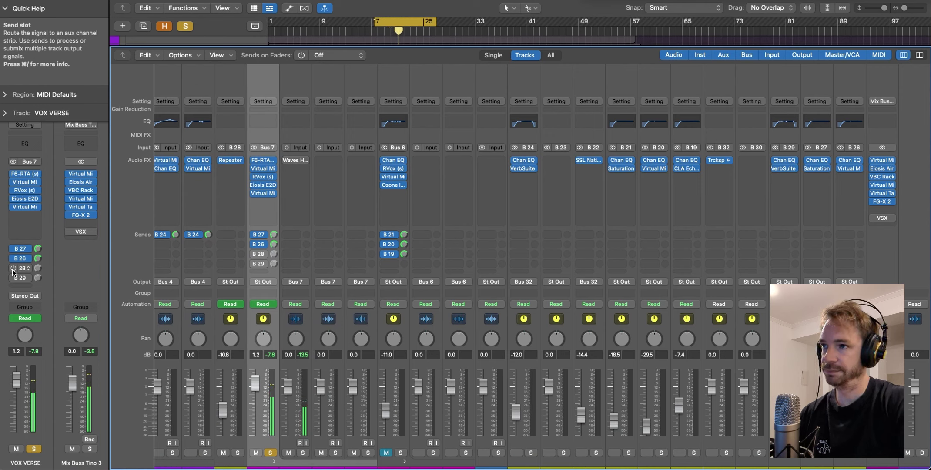
click(13, 268)
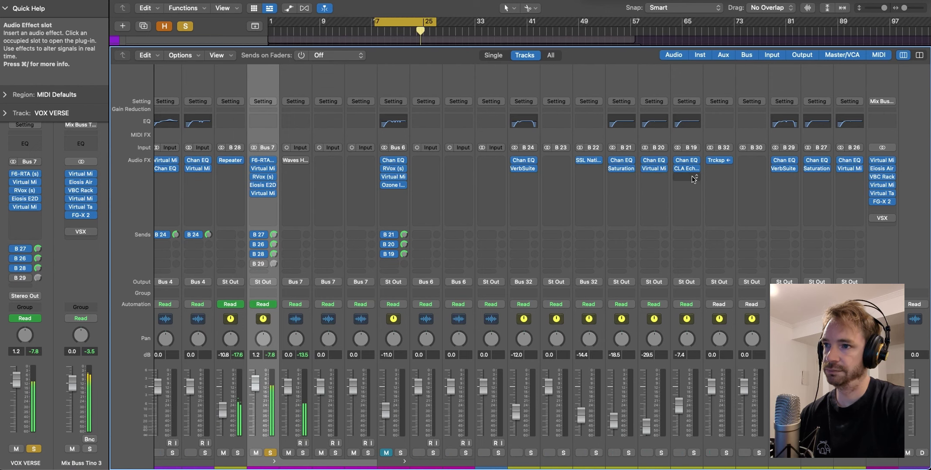
key(x)
key(space)
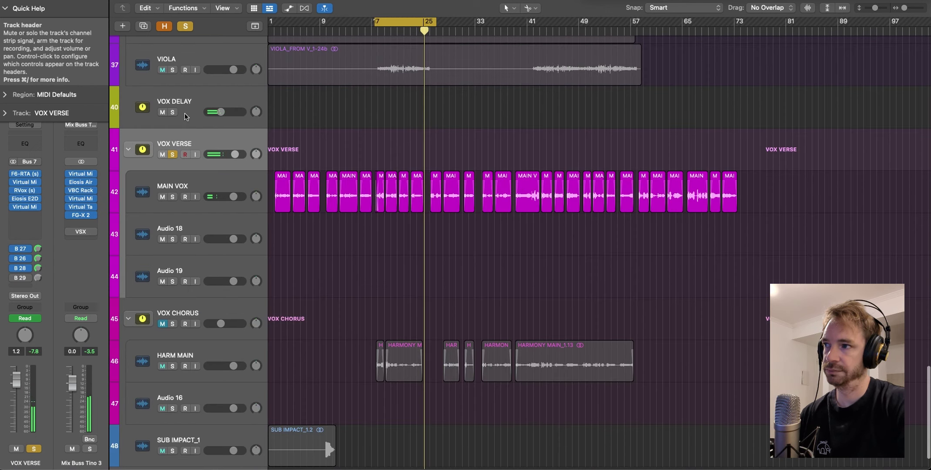
Select the VOX DELAY track and inspect its Repeater delay plug-in
click(185, 115)
click(25, 209)
drag(625, 90, 513, 91)
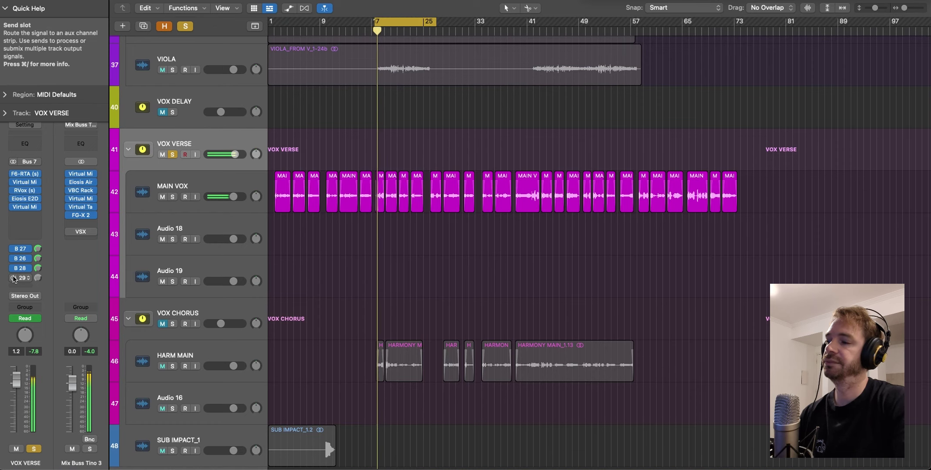
Enable the Bus 29 send on VOX VERSE during playback and inspect the VerbSuite Classics reverb on the VOX VERB channel
key(x)
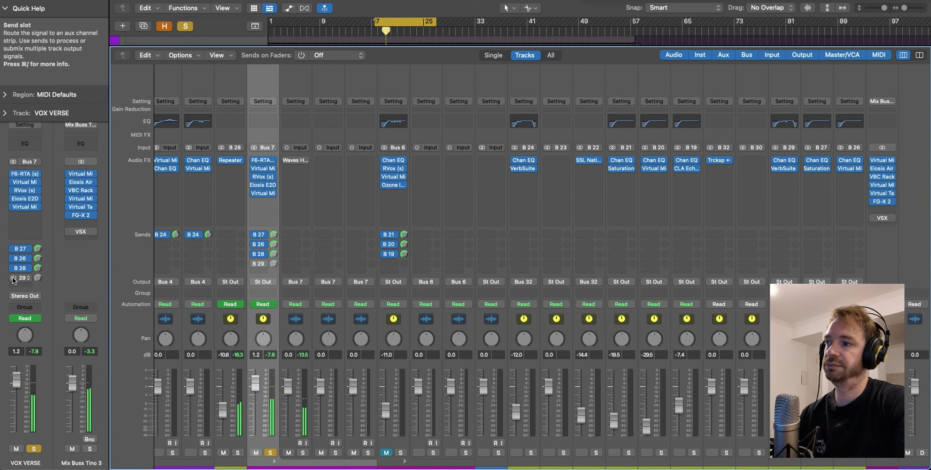
click(13, 278)
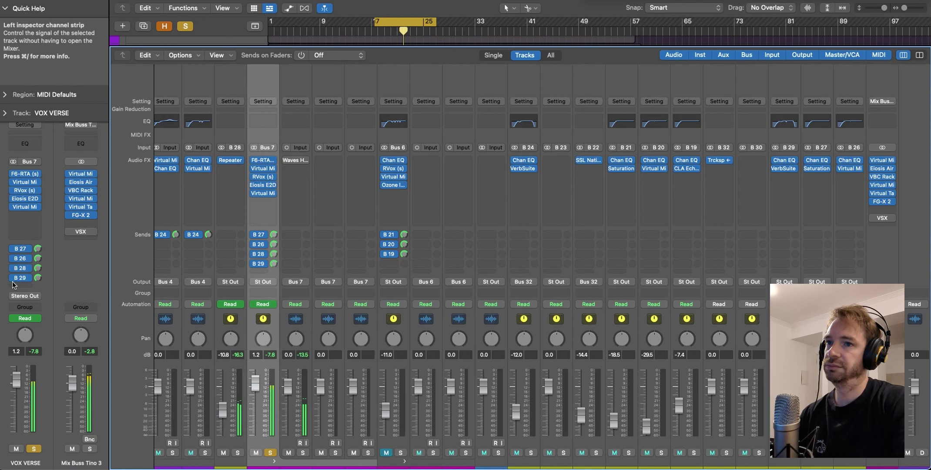
click(784, 168)
drag(570, 94, 450, 91)
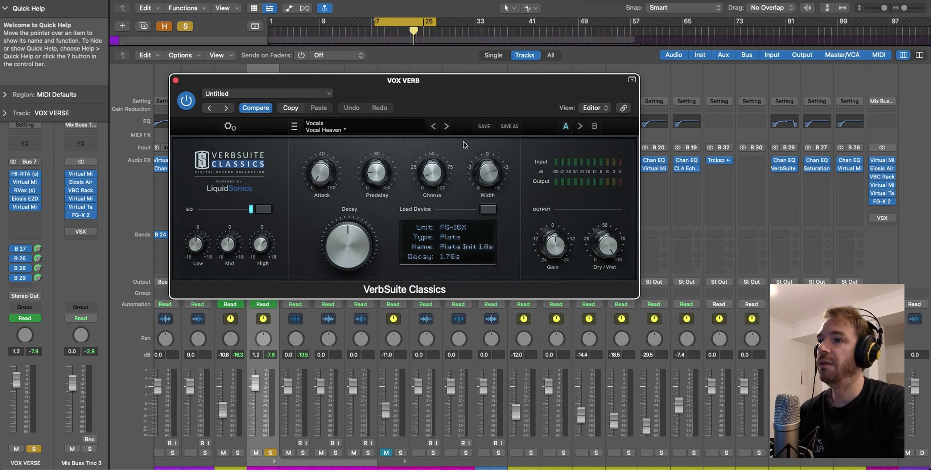
click(175, 80)
key(x)
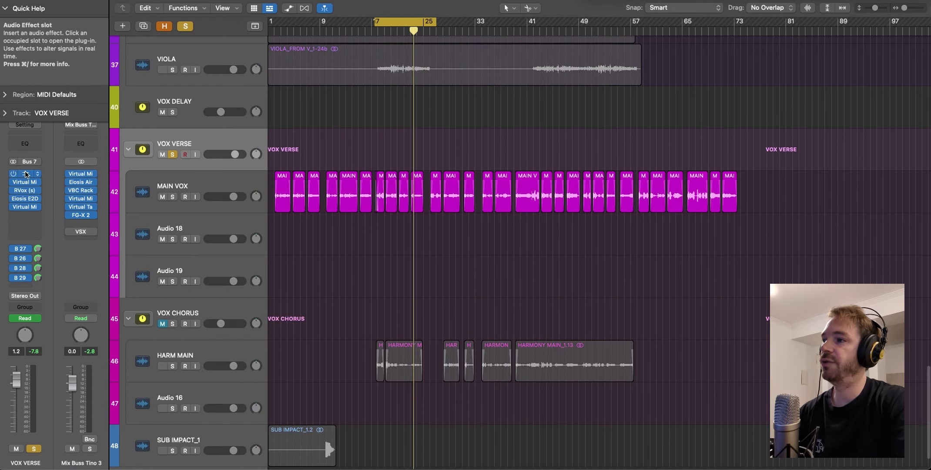
Unsolo VOX VERSE and play the section in the full mix, checking channel levels in the mixer
click(172, 153)
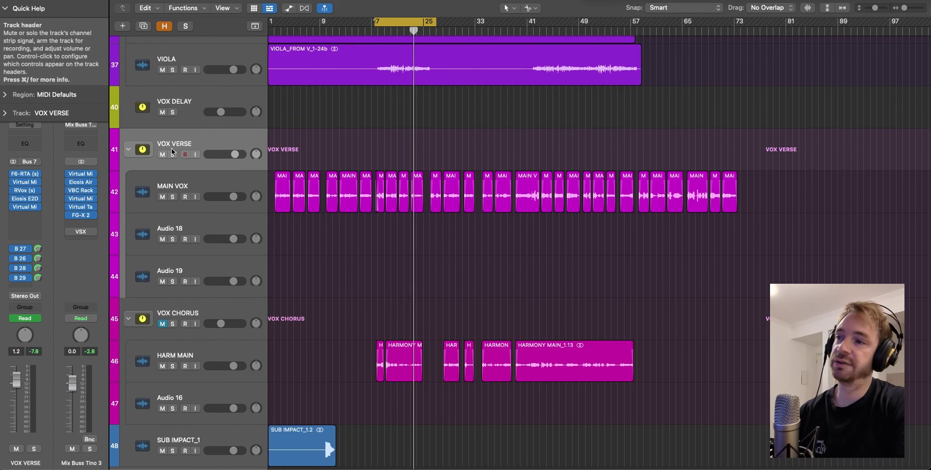
key(space)
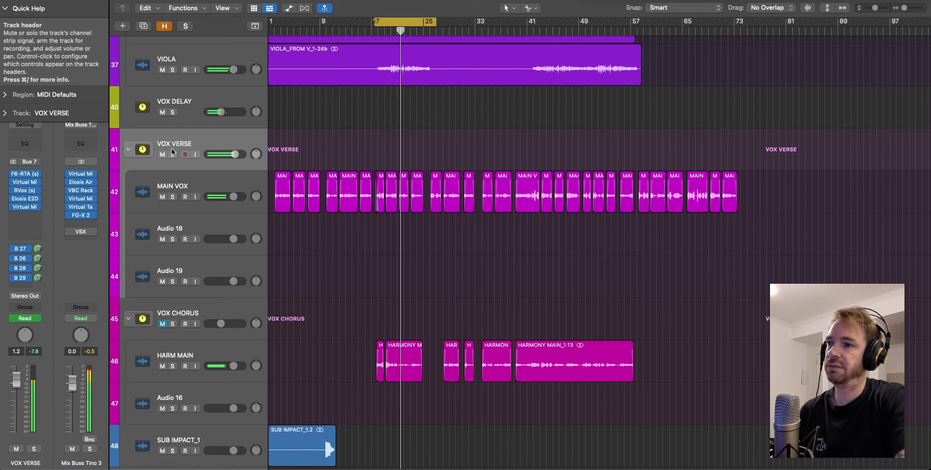
key(x)
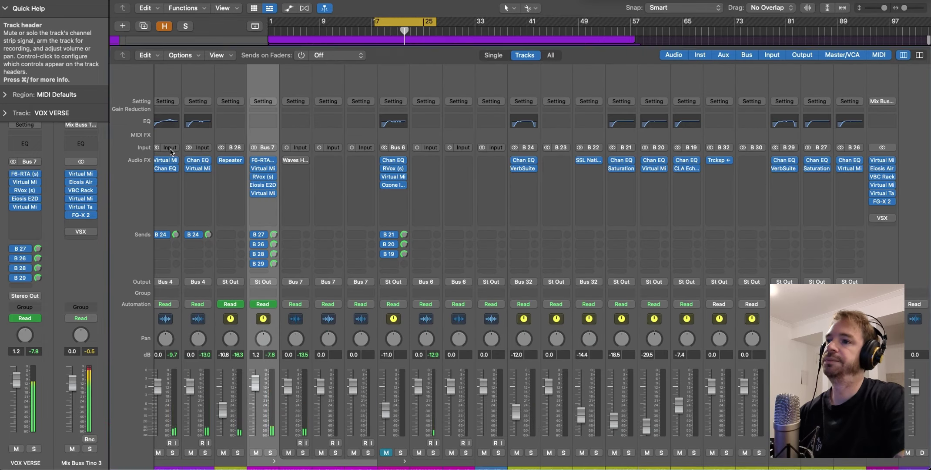
key(x)
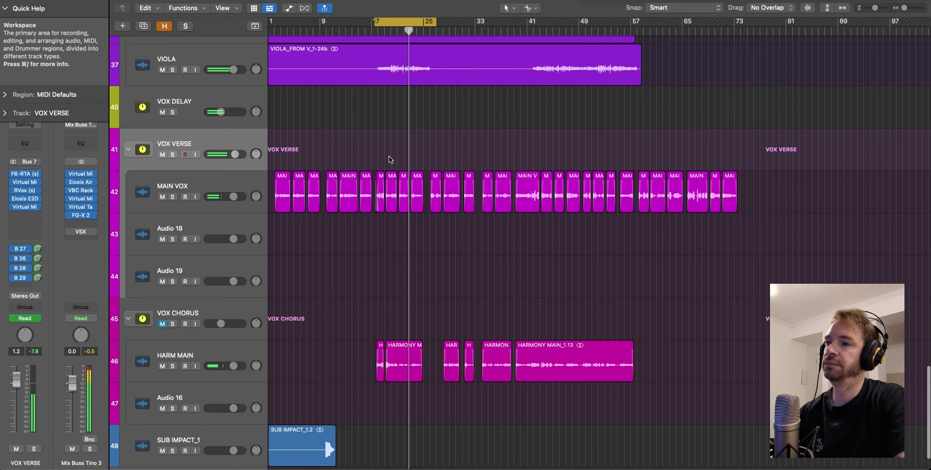
key(x)
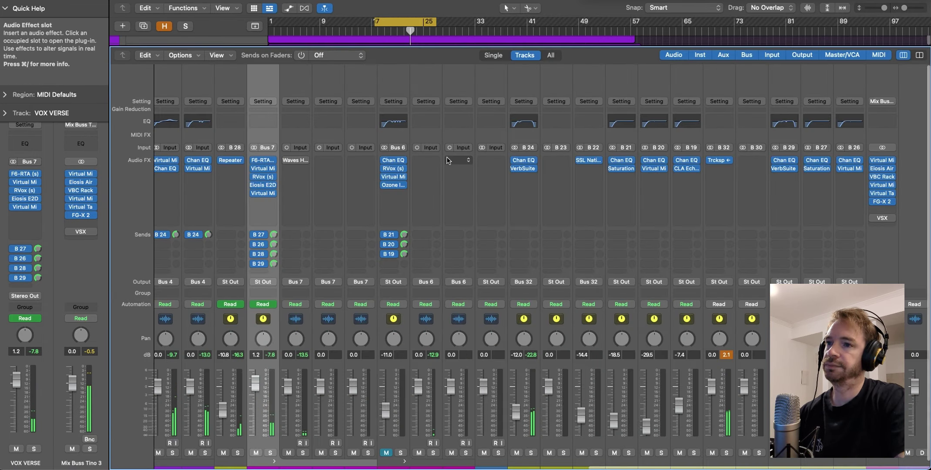
key(x)
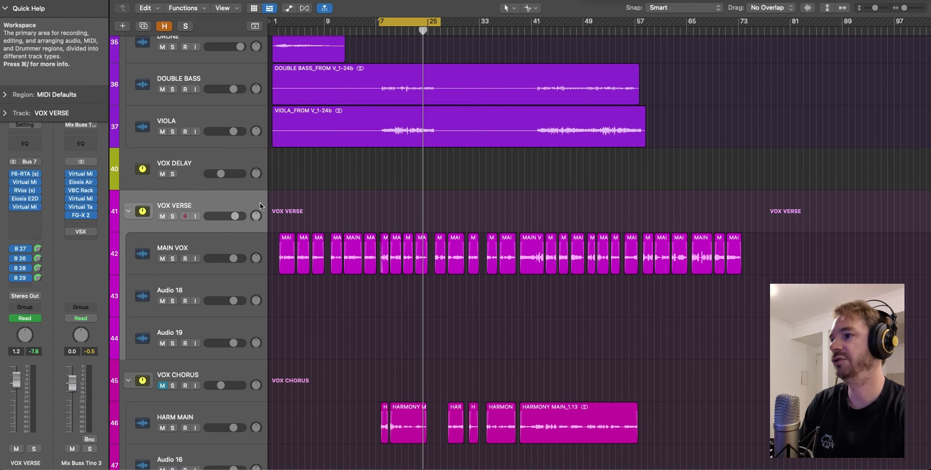
Review the F6-RTA equalizer on VOX VERSE, selecting bands 2 to 5 on its curve
click(26, 175)
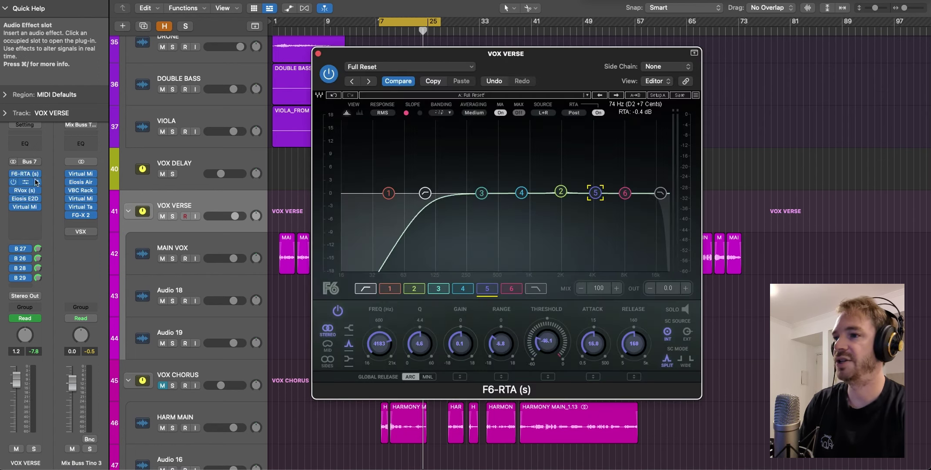
drag(461, 167, 486, 188)
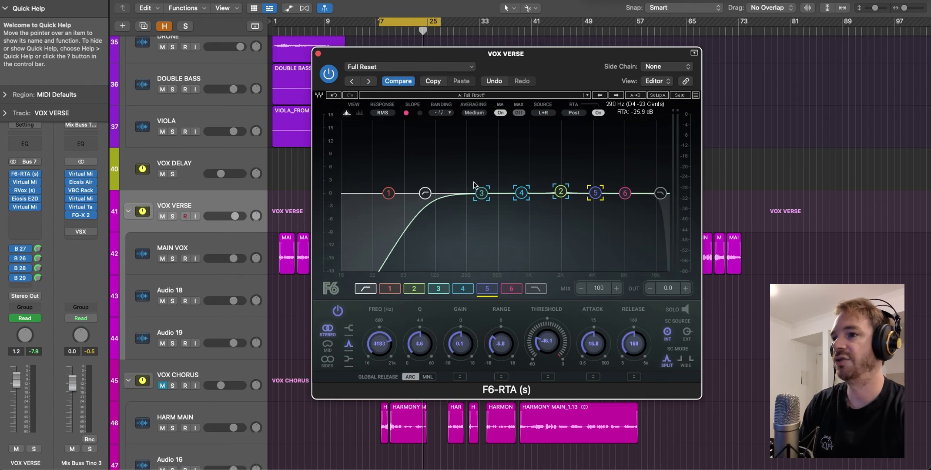
click(318, 53)
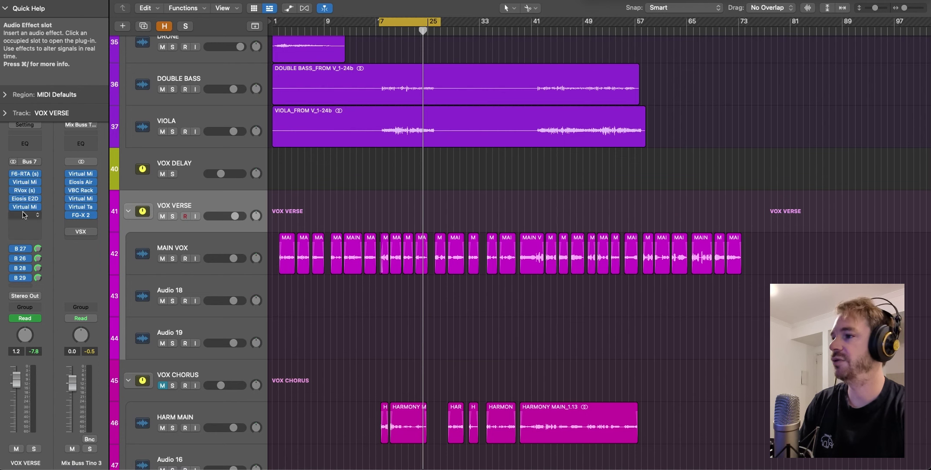
scroll(460, 213, up, 1)
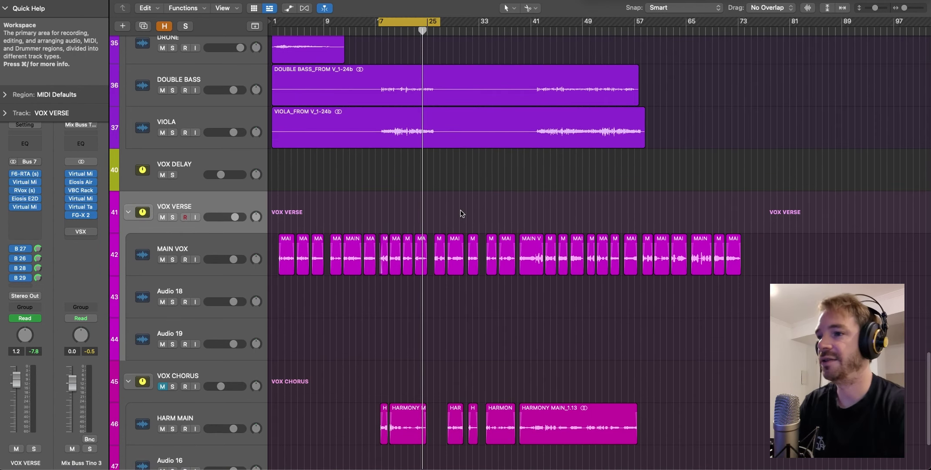